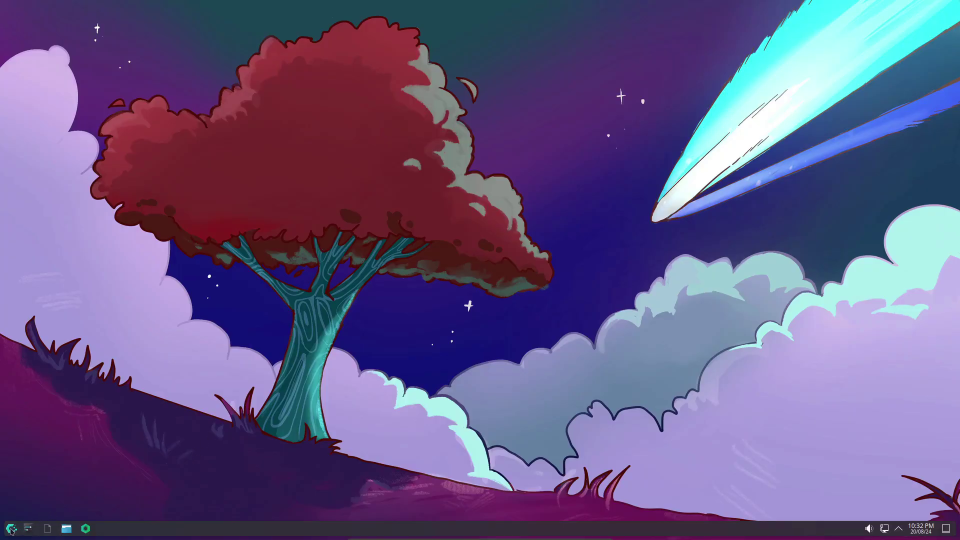
# Step: Launch Konsole by searching 'ter' in the application launcher
pyautogui.click(11, 528)
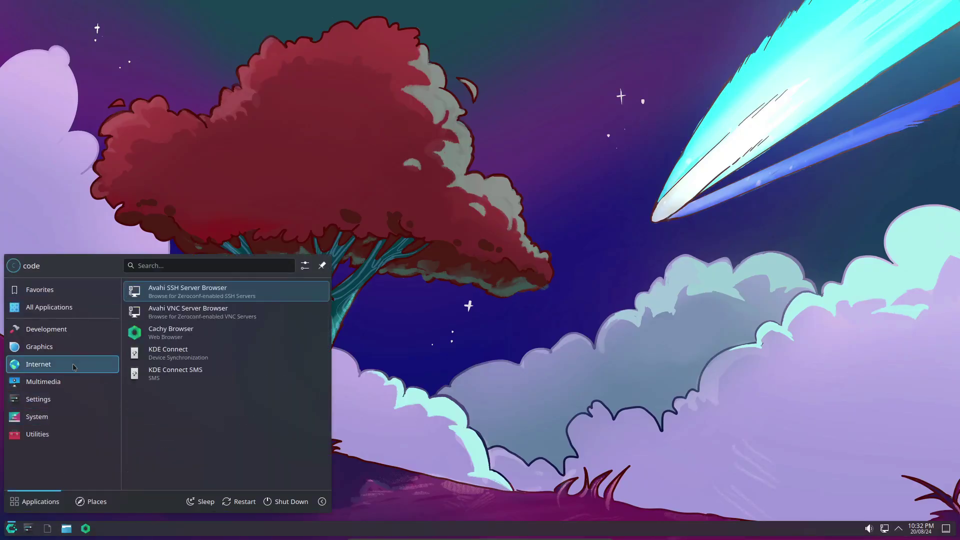
pyautogui.click(161, 266)
pyautogui.write('termi')
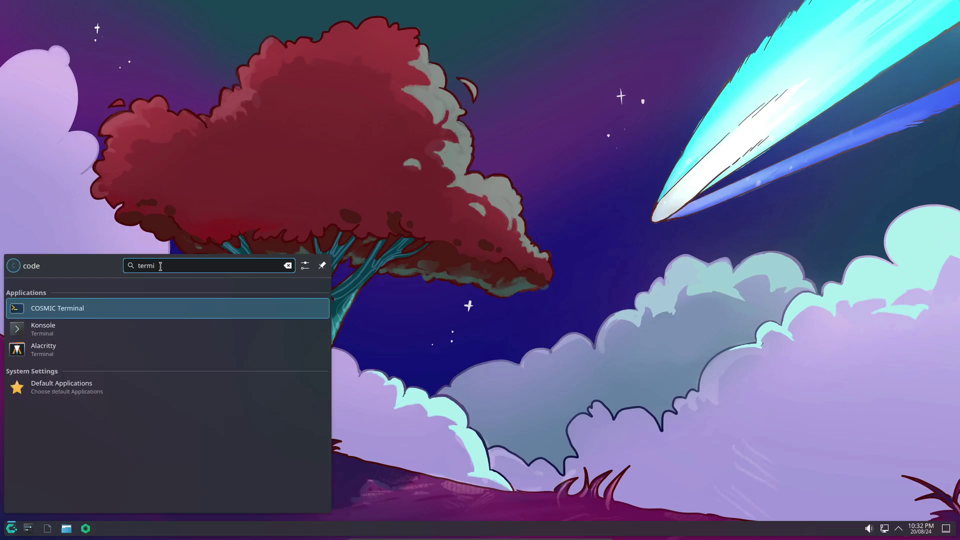
pyautogui.press('Down')
pyautogui.press('Return')
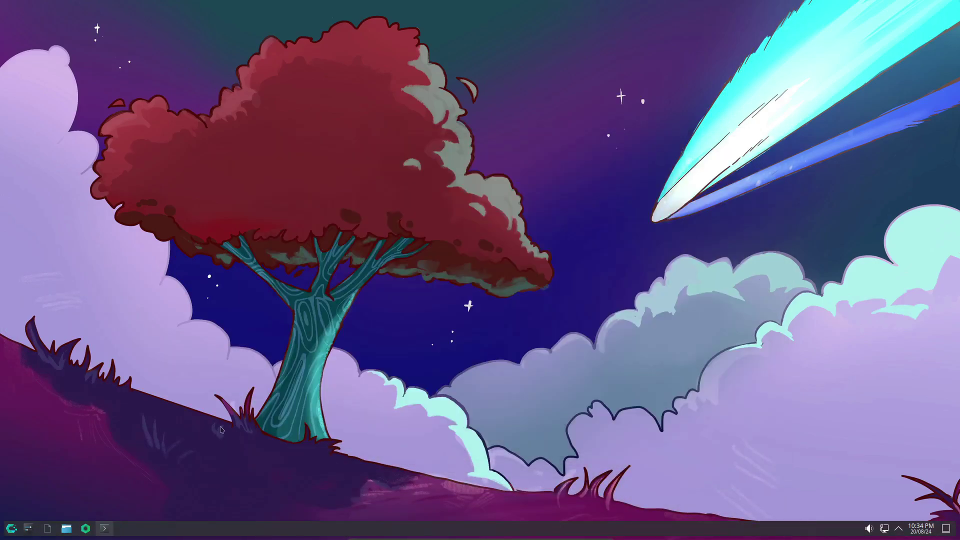
# Step: Select parts of Konsole's fastfetch output, then close the terminal
pyautogui.click(104, 529)
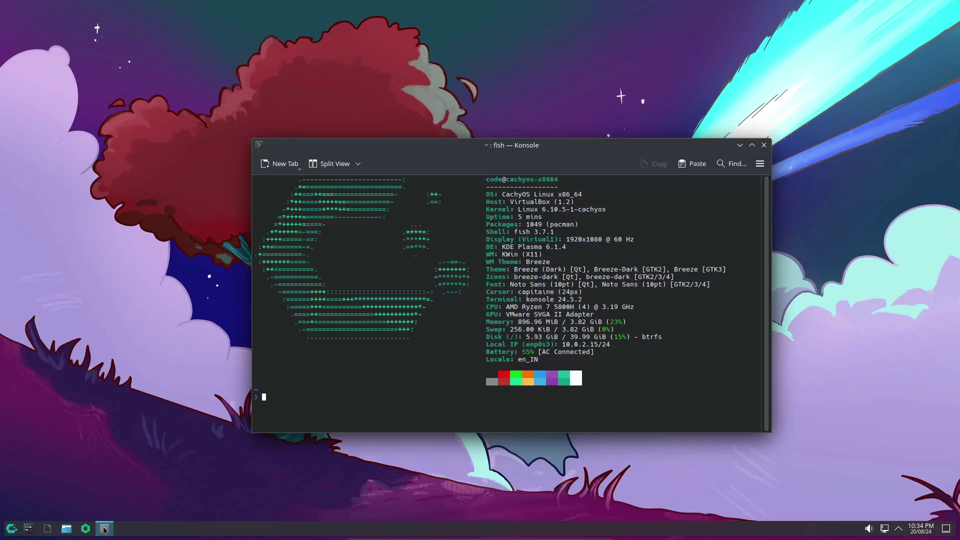
pyautogui.moveTo(502, 194); pyautogui.dragTo(750, 198)
pyautogui.click(500, 194)
pyautogui.moveTo(255, 232); pyautogui.dragTo(750, 247)
pyautogui.click(673, 213)
pyautogui.click(763, 145)
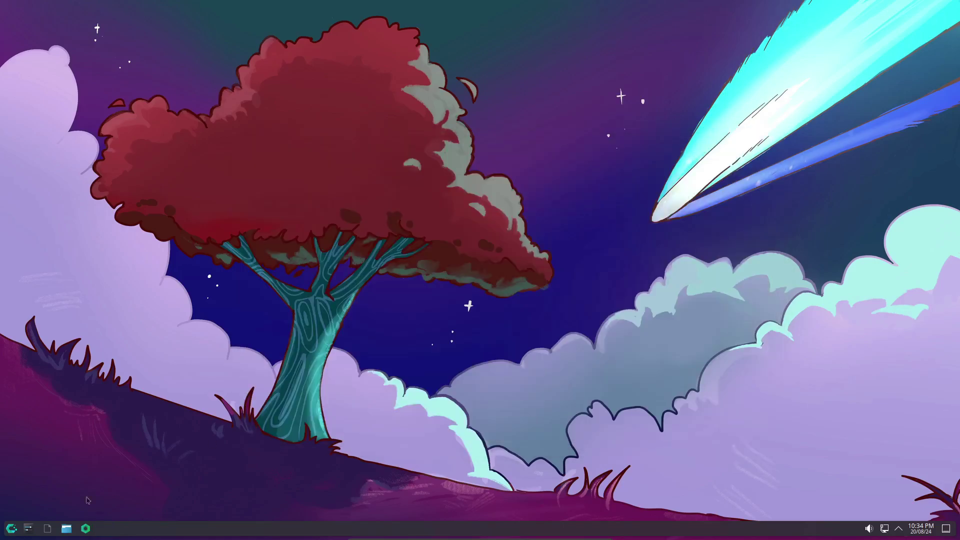
# Step: Open the application launcher's settings dialog and close it again
pyautogui.click(11, 528)
pyautogui.moveTo(71, 329)
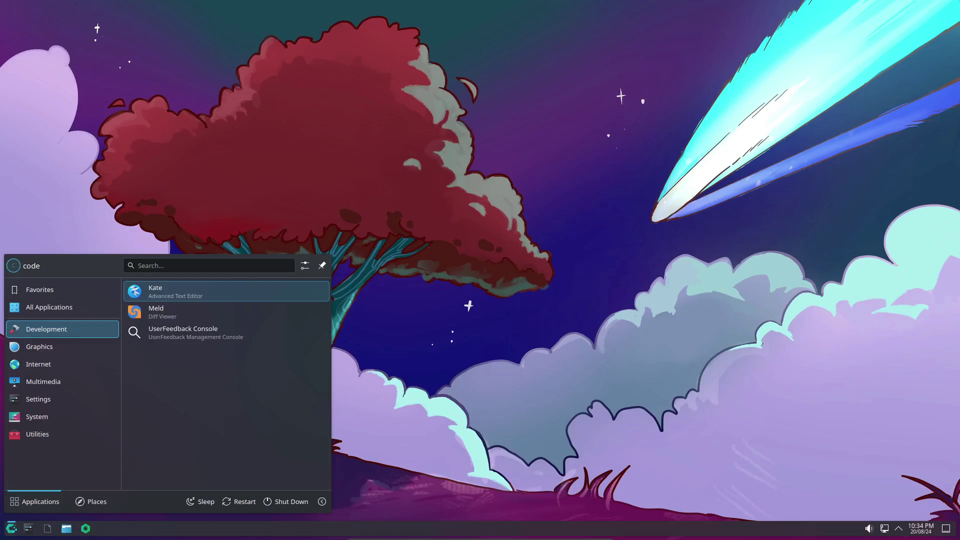
pyautogui.click(304, 266)
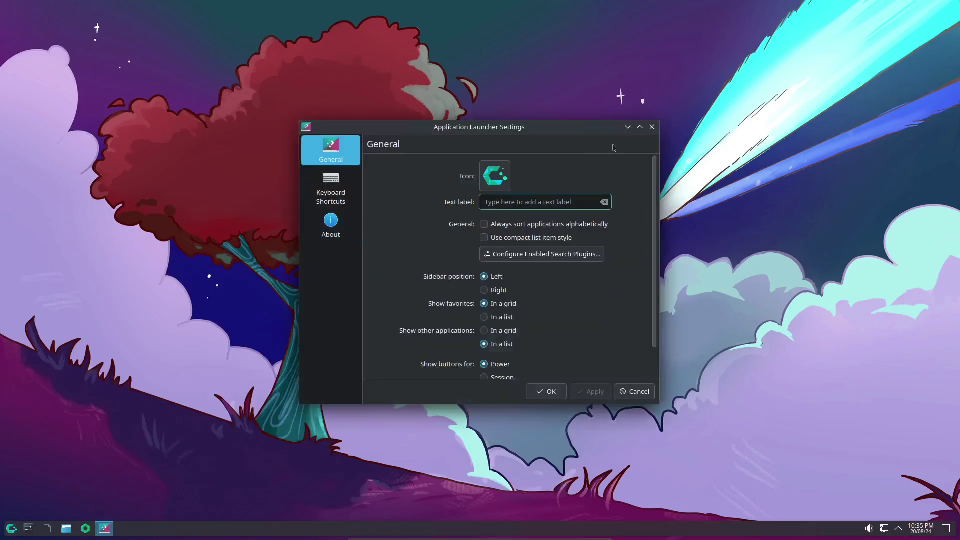
pyautogui.click(652, 127)
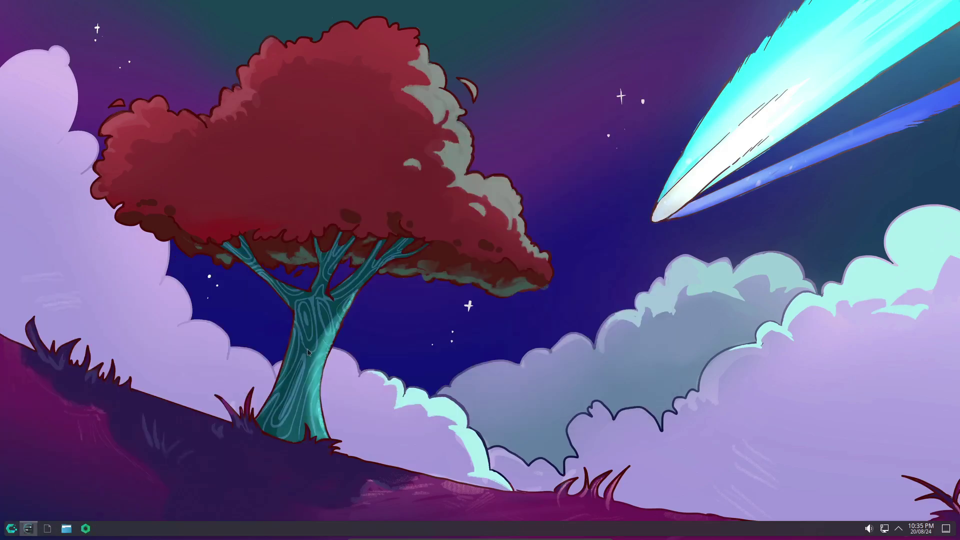
# Step: View the About this System page, highlight the kernel version, then close System Settings
pyautogui.scroll(-10, 310, 315)
pyautogui.click(326, 346)
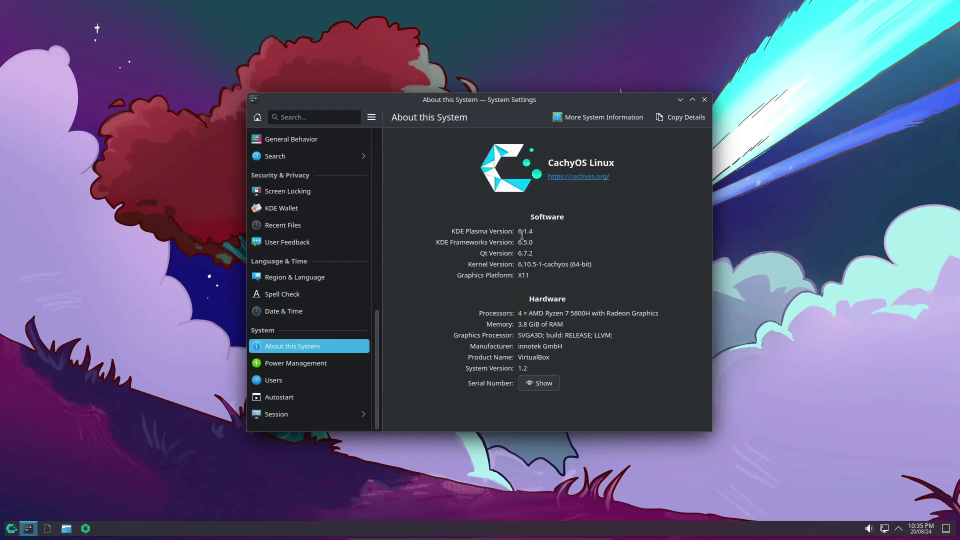
pyautogui.moveTo(521, 264); pyautogui.dragTo(579, 309)
pyautogui.click(705, 100)
# Step: Check the status and notifications panel and the calendar popup
pyautogui.click(898, 528)
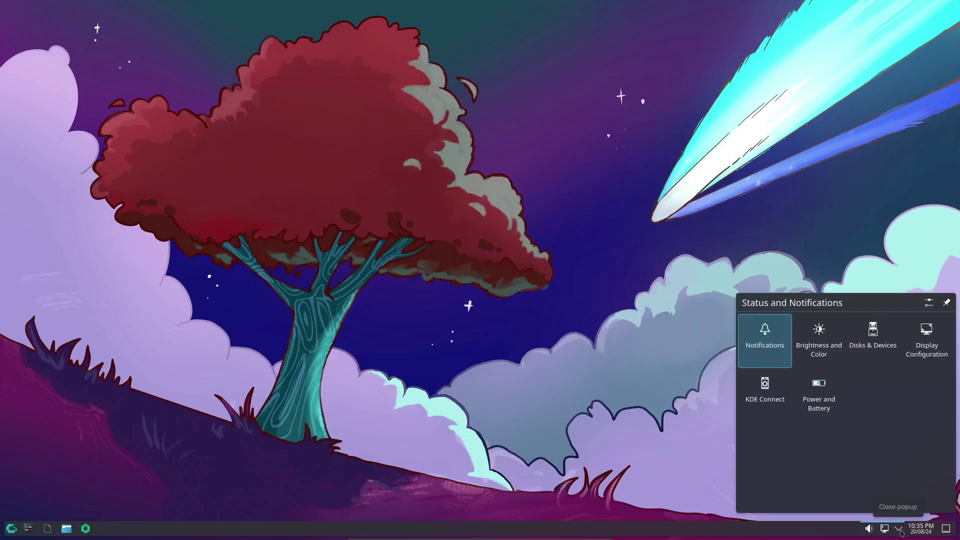
pyautogui.click(920, 528)
pyautogui.click(921, 529)
# Step: Browse the launcher's app list to start System Monitor, then close it
pyautogui.click(11, 528)
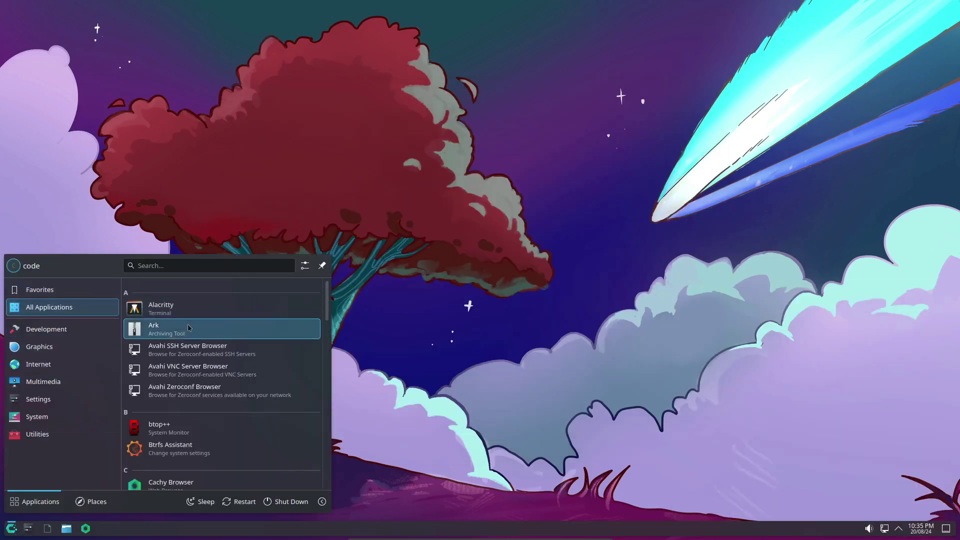
pyautogui.scroll(-5, 193, 332)
pyautogui.scroll(-10, 193, 331)
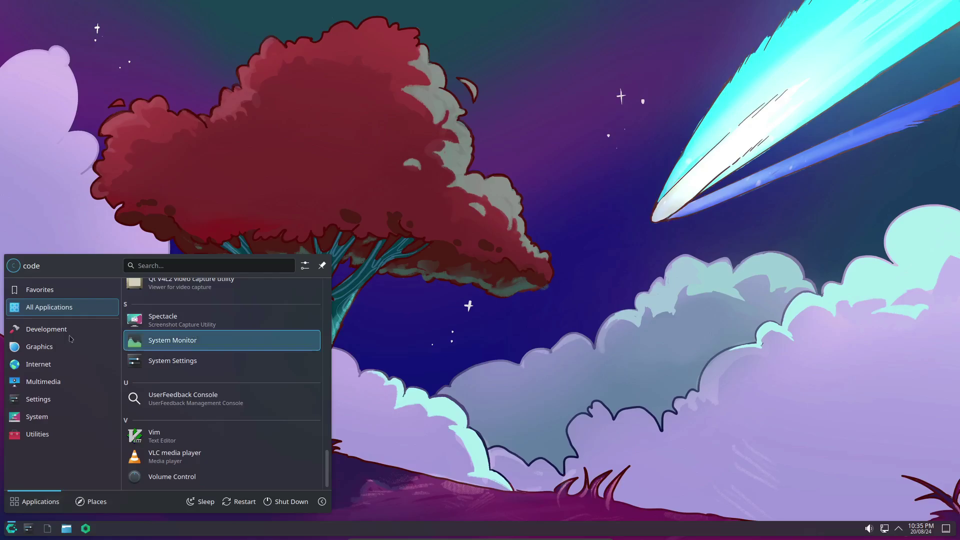
pyautogui.moveTo(47, 372)
pyautogui.moveTo(47, 418)
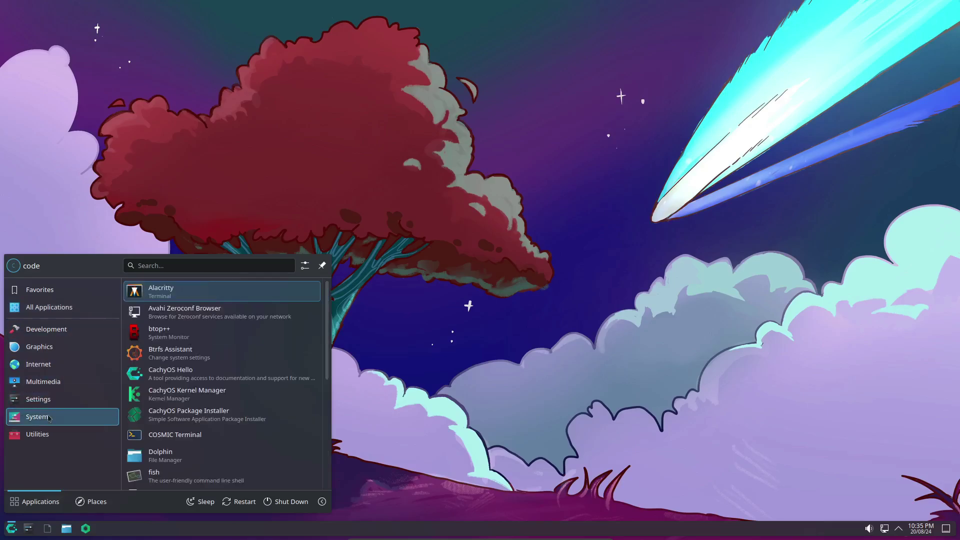
pyautogui.scroll(-5, 193, 399)
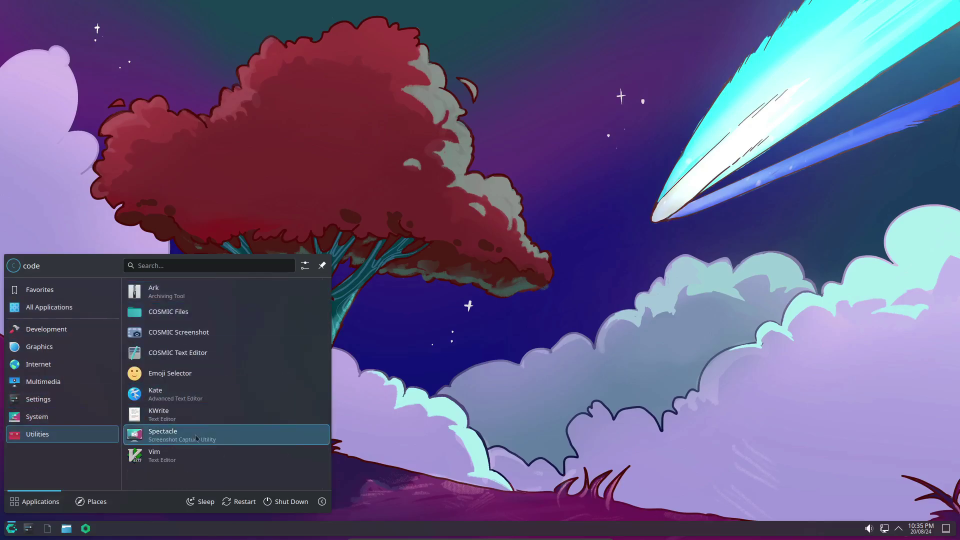
pyautogui.scroll(-5, 208, 450)
pyautogui.click(210, 475)
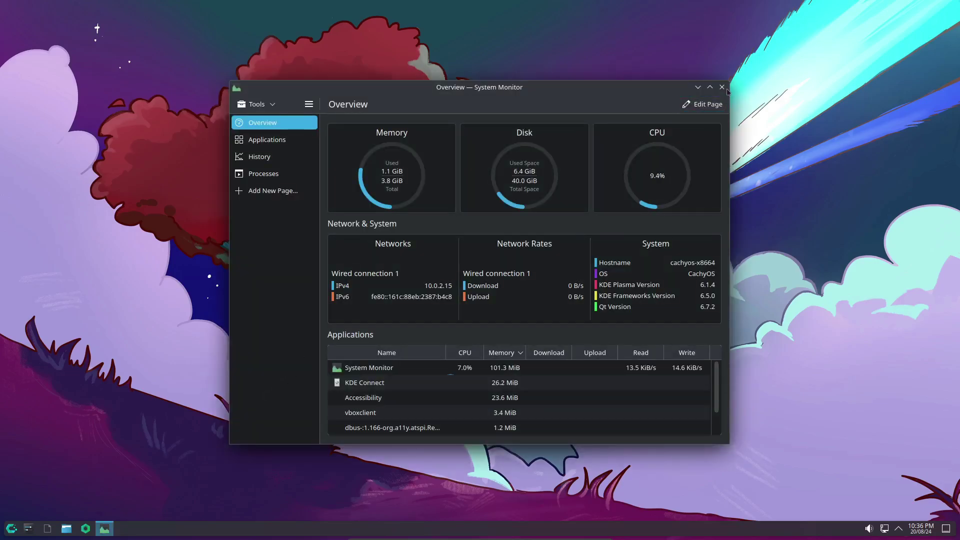
pyautogui.click(722, 87)
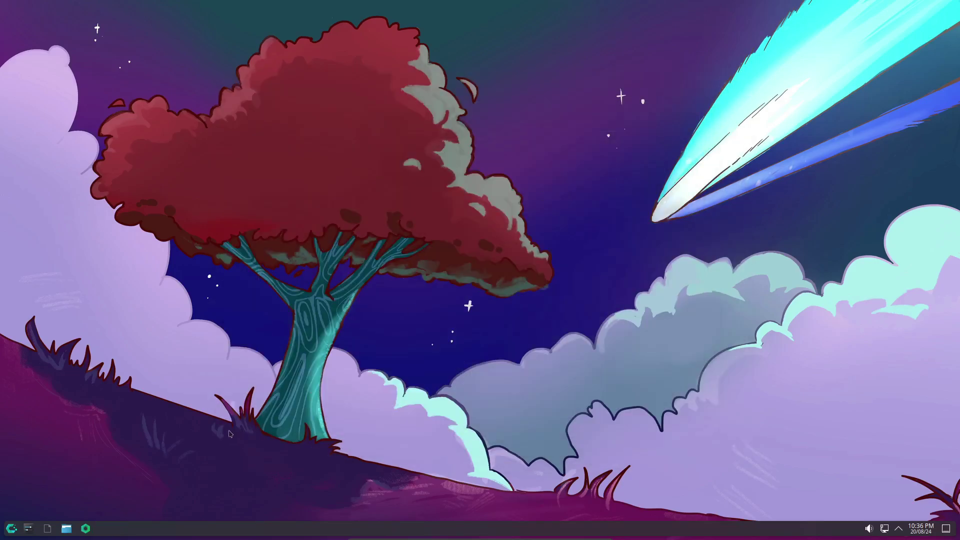
# Step: Reopen Konsole via a 'ter' search and select the Kernel and Theme lines
pyautogui.press('super')
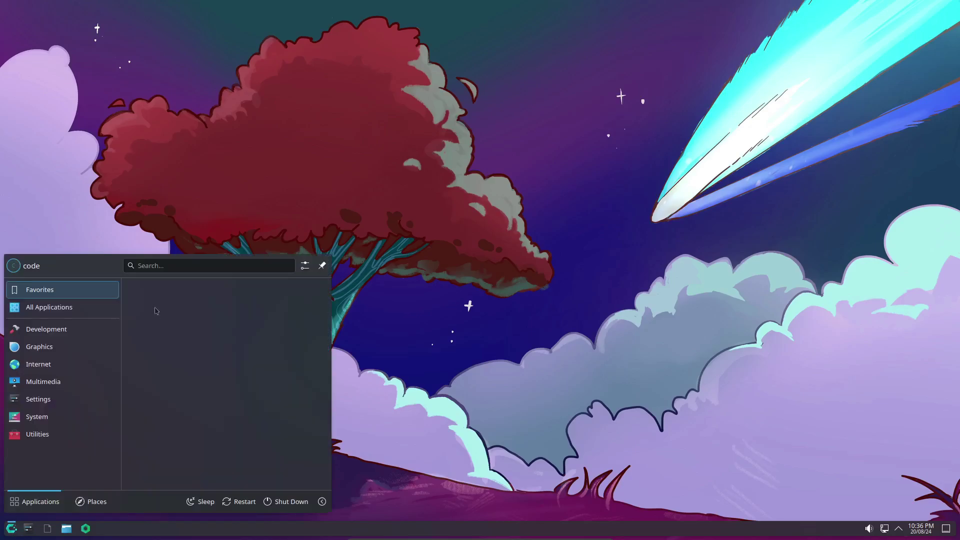
pyautogui.write('ter')
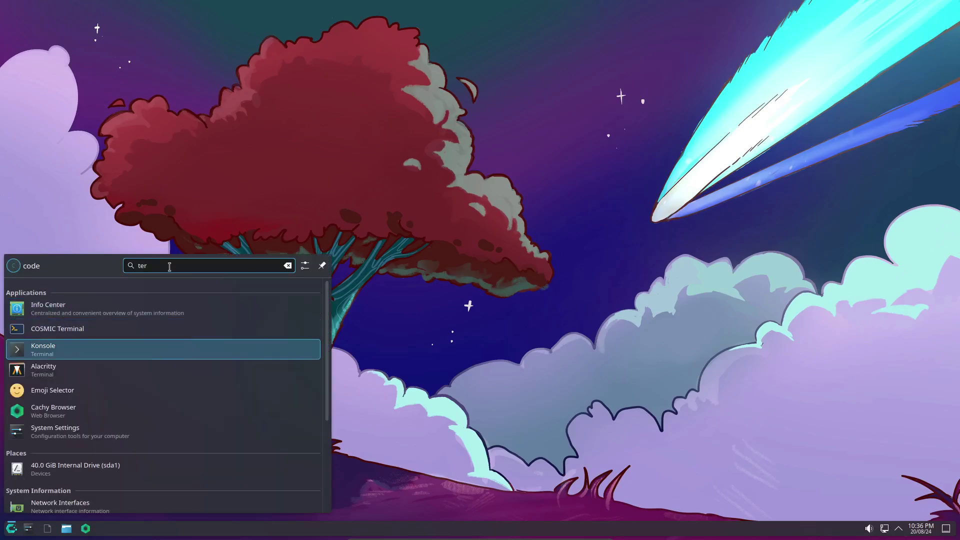
pyautogui.press('Return')
pyautogui.tripleClick(462, 213)
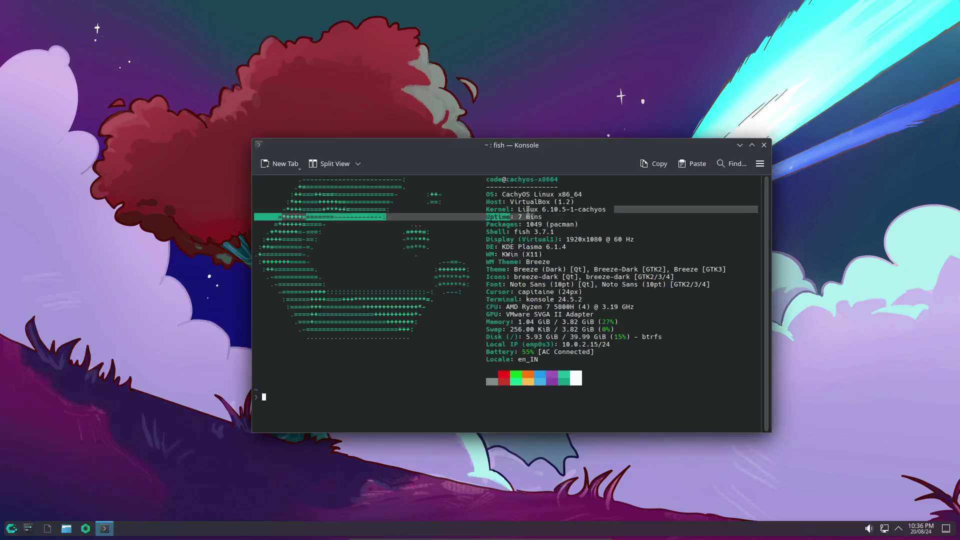
pyautogui.tripleClick(461, 212)
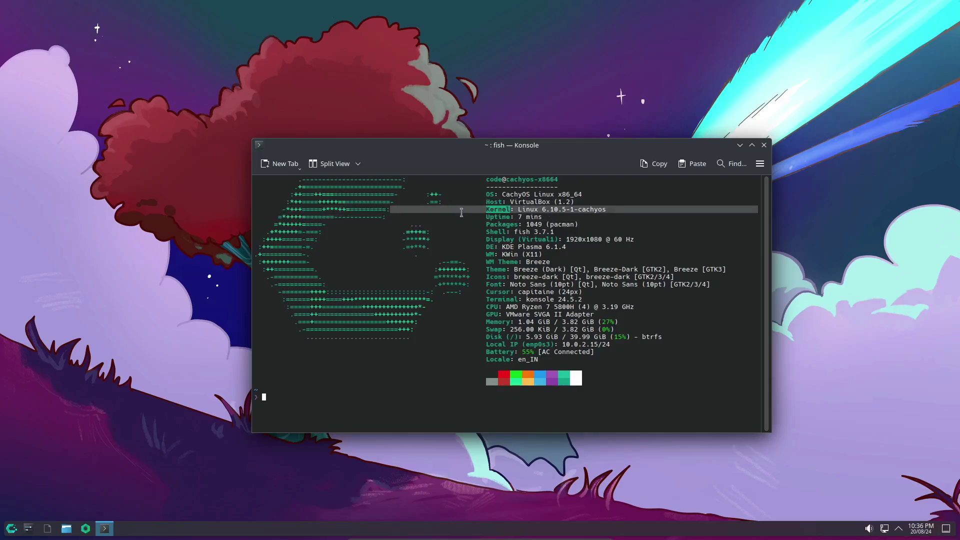
pyautogui.tripleClick(579, 267)
pyautogui.click(579, 267)
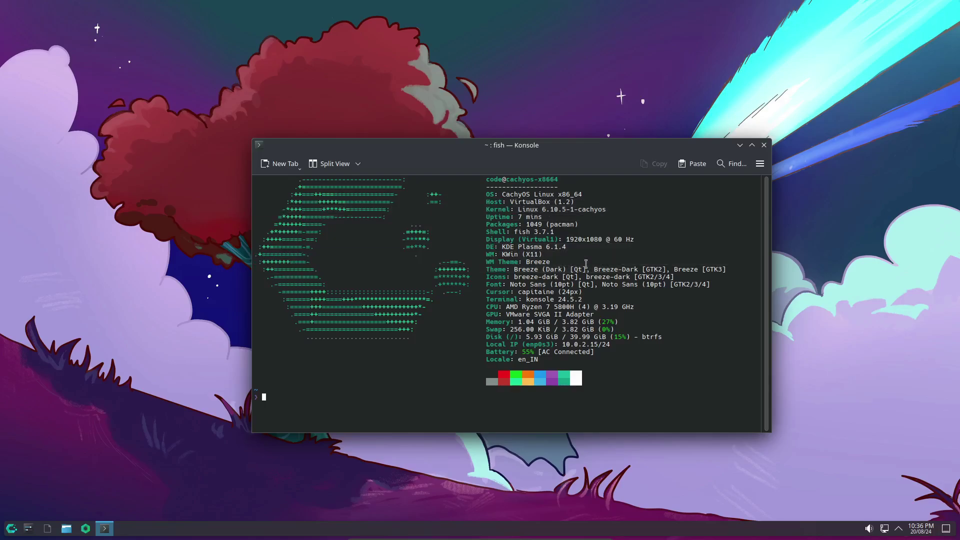
pyautogui.tripleClick(579, 268)
pyautogui.click(579, 268)
# Step: Close the terminal and briefly view the launcher's settings dialog
pyautogui.click(764, 145)
pyautogui.click(15, 529)
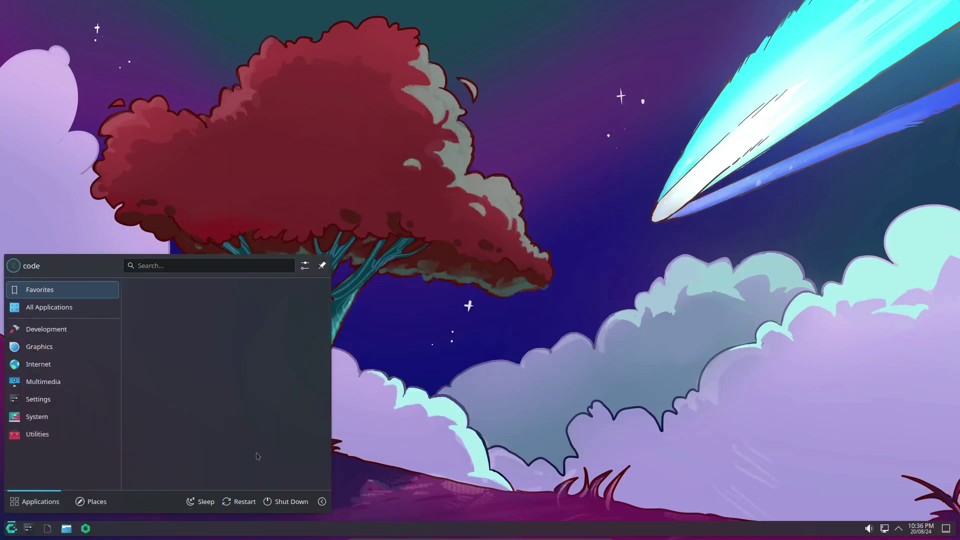
pyautogui.click(306, 267)
pyautogui.click(652, 127)
# Step: Open System Settings and browse the Activities and Window Management pages
pyautogui.click(29, 529)
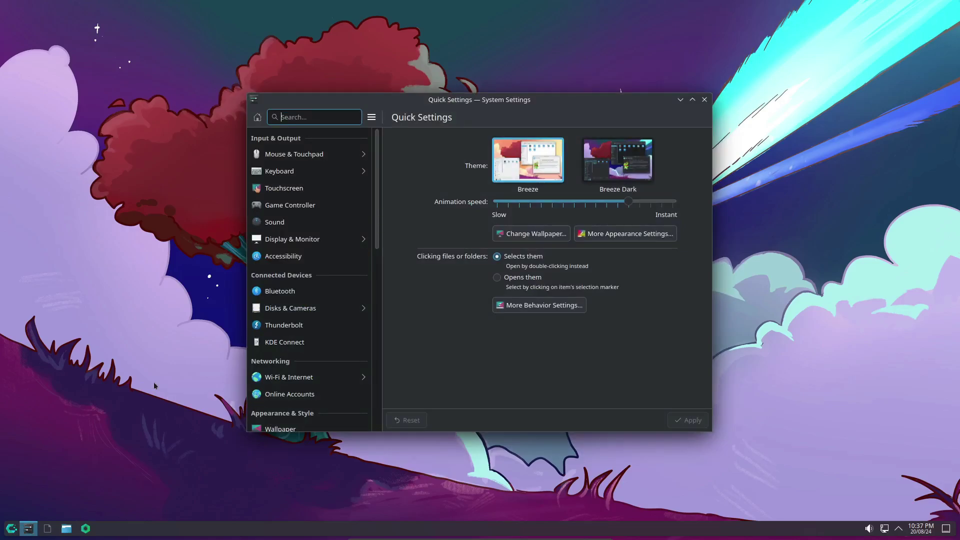
pyautogui.scroll(-8, 332, 321)
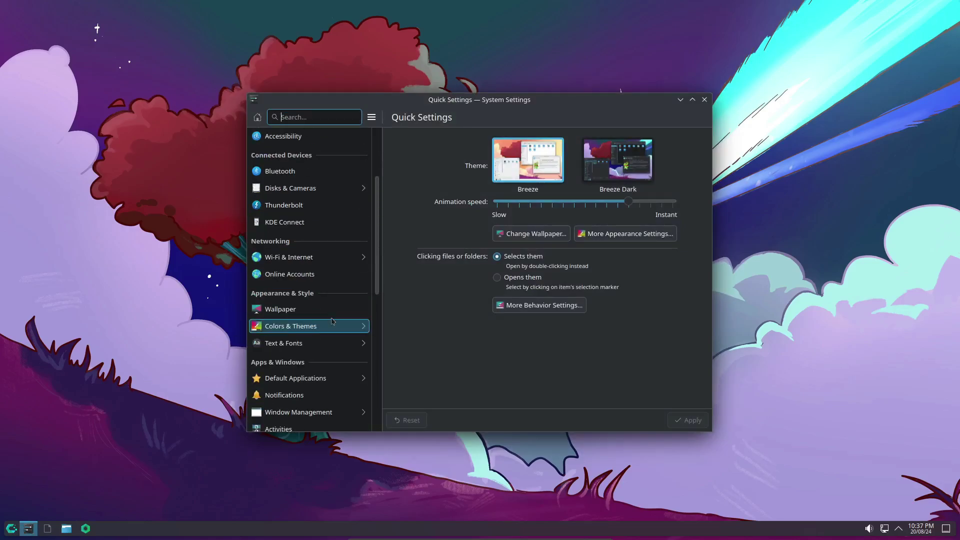
pyautogui.scroll(-8, 332, 320)
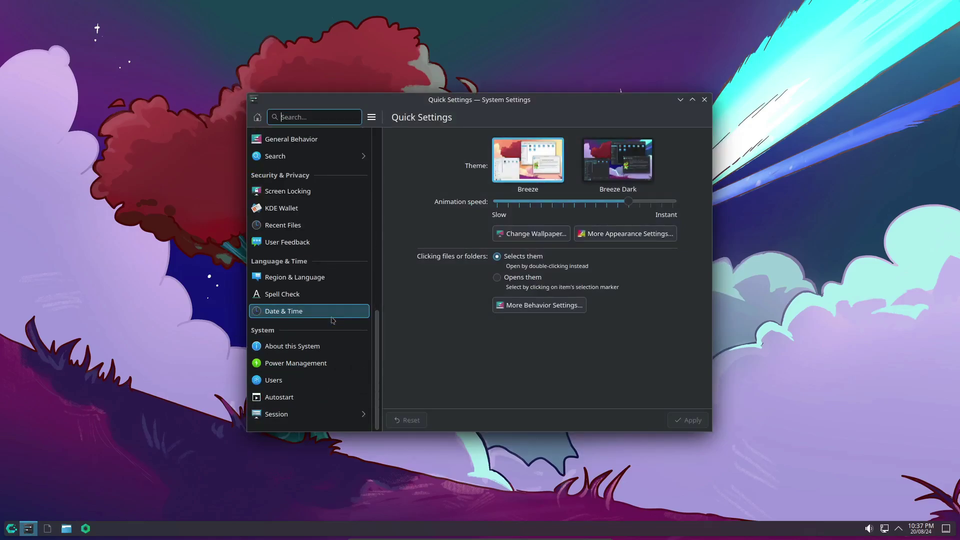
pyautogui.scroll(5, 333, 319)
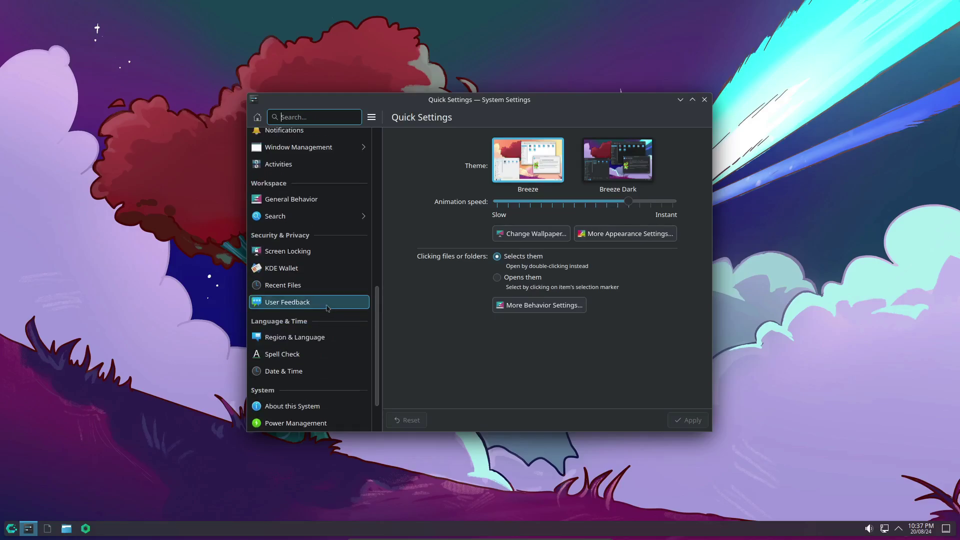
pyautogui.click(330, 260)
pyautogui.click(306, 224)
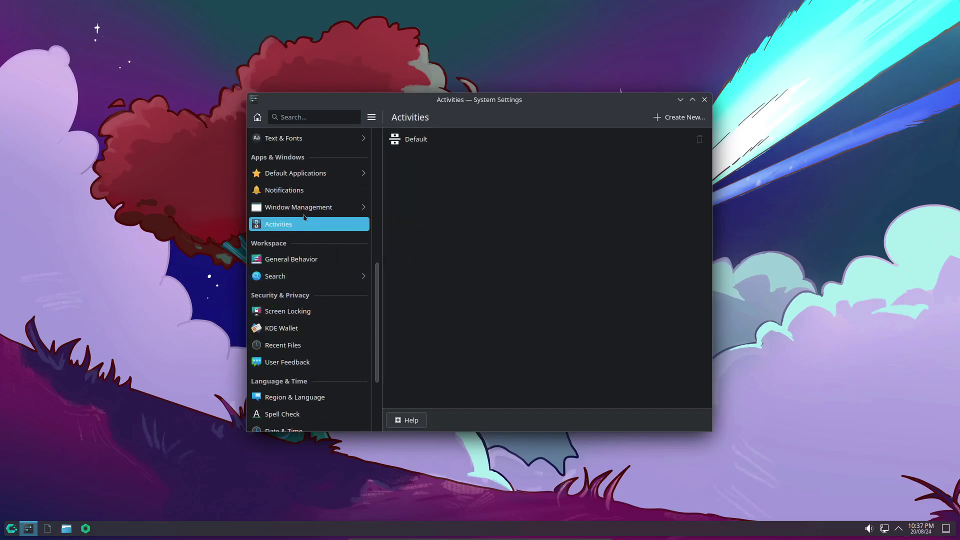
pyautogui.click(304, 207)
# Step: Browse the Notifications, Sound and Accessibility pages, ending on Accessibility's bell options
pyautogui.click(303, 192)
pyautogui.scroll(8, 304, 198)
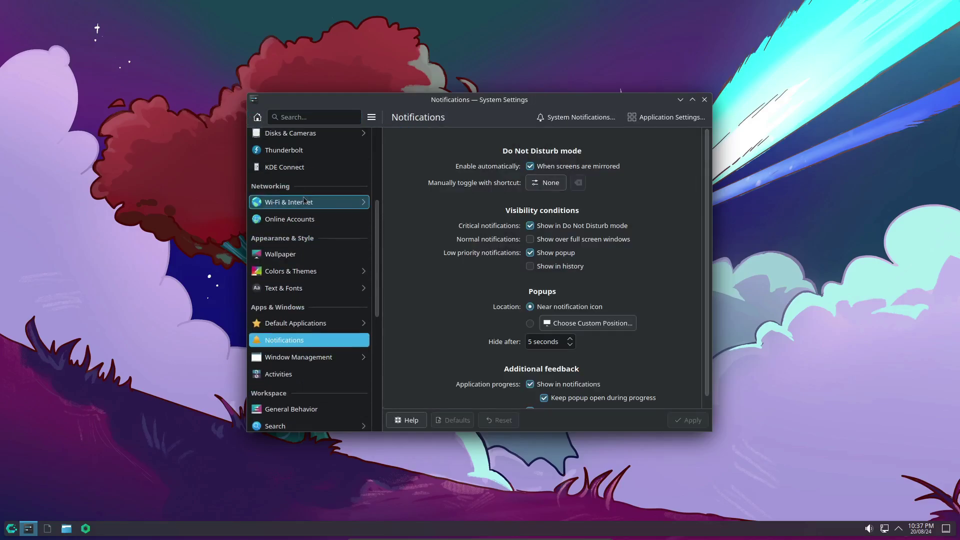
pyautogui.scroll(4, 305, 199)
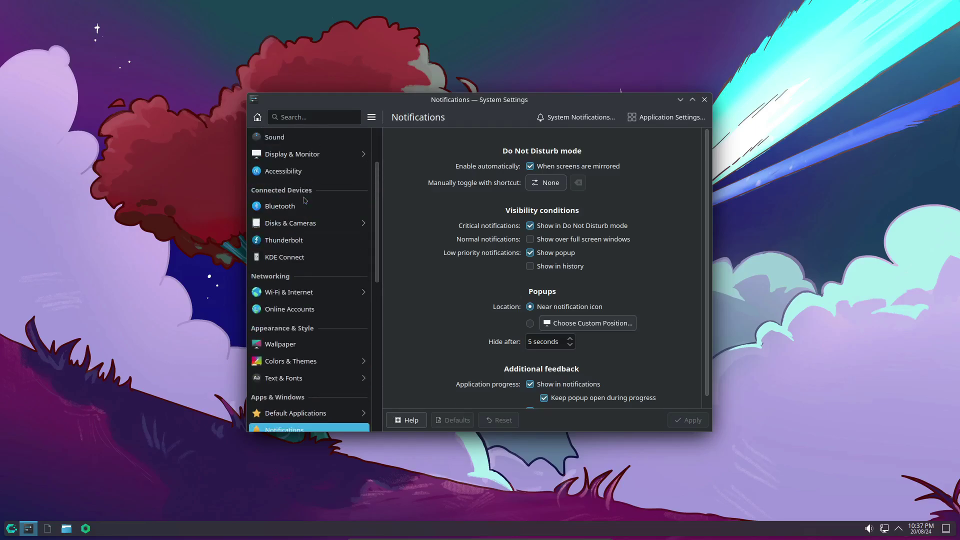
pyautogui.click(306, 202)
pyautogui.scroll(1, 307, 197)
pyautogui.click(310, 182)
pyautogui.click(310, 197)
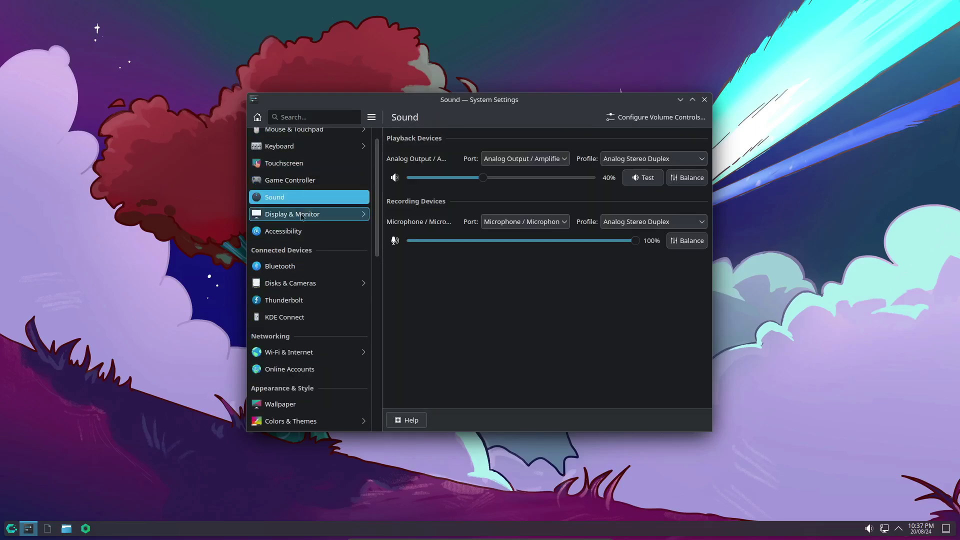
pyautogui.click(299, 230)
pyautogui.scroll(1, 299, 230)
pyautogui.scroll(-1, 306, 238)
pyautogui.scroll(-18, 307, 239)
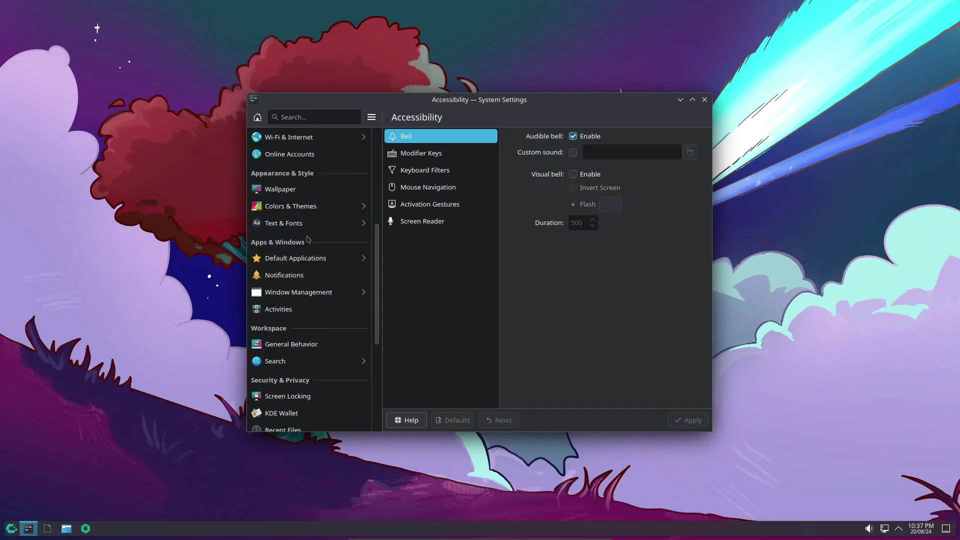
# Step: Quit System Settings and search 'cachy os' in Cachy Browser
pyautogui.hotkey('ctrl', 'q')
pyautogui.click(86, 529)
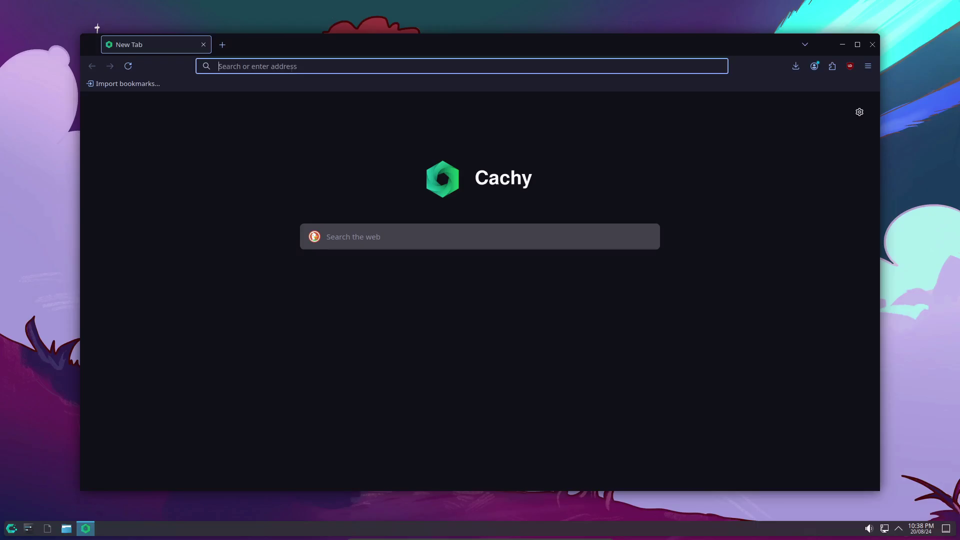
pyautogui.write('cachy os')
pyautogui.press('Return')
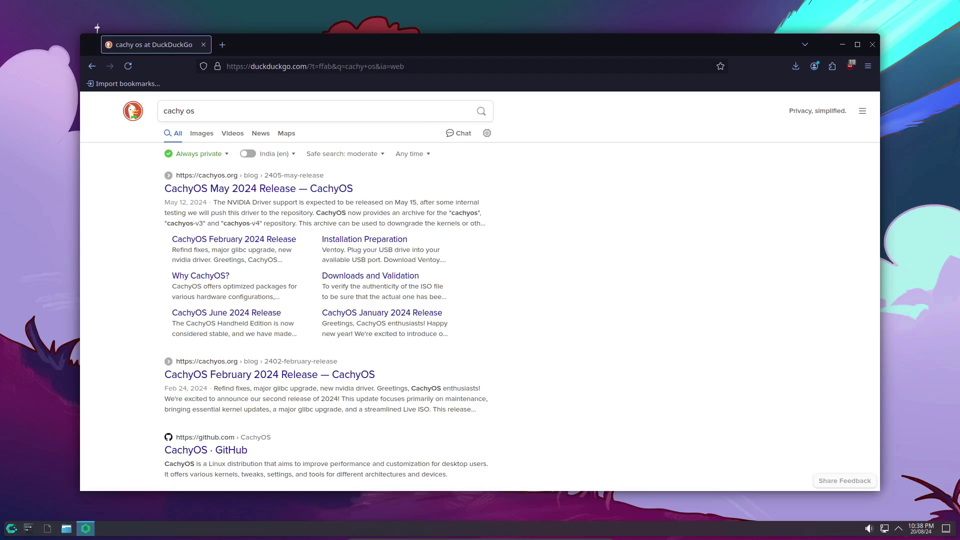
# Step: Open the CachyOS May 2024 Release post and scroll through it
pyautogui.click(223, 190)
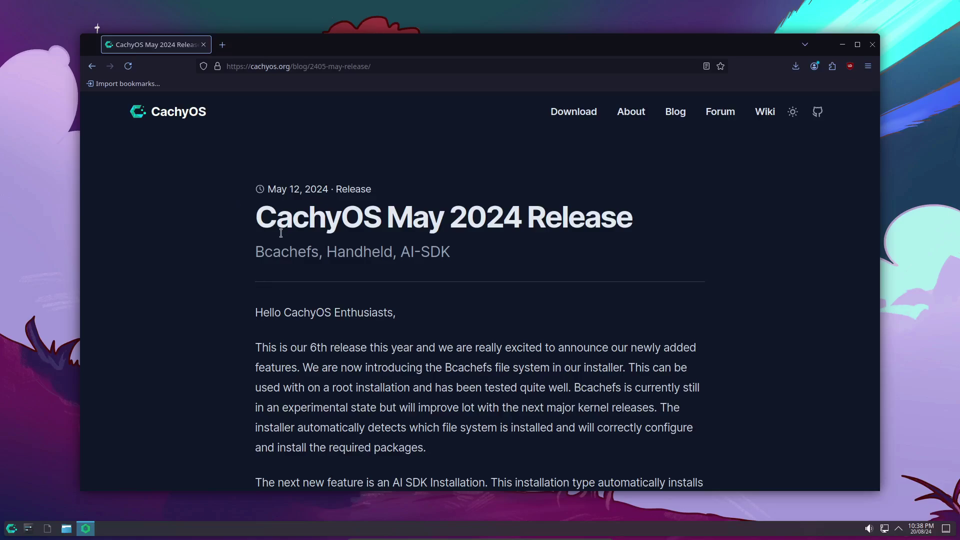
pyautogui.scroll(-6, 281, 233)
pyautogui.scroll(-6, 283, 240)
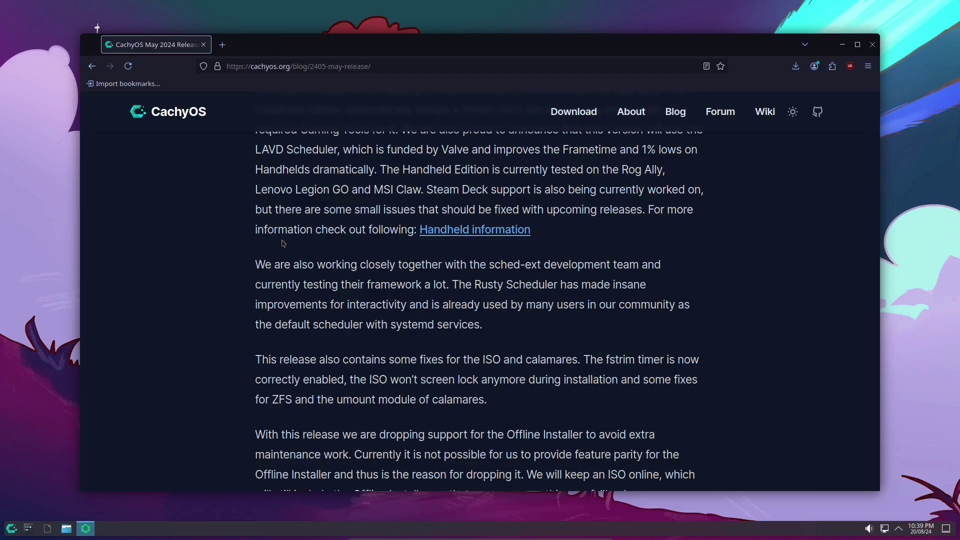
pyautogui.scroll(-10, 282, 243)
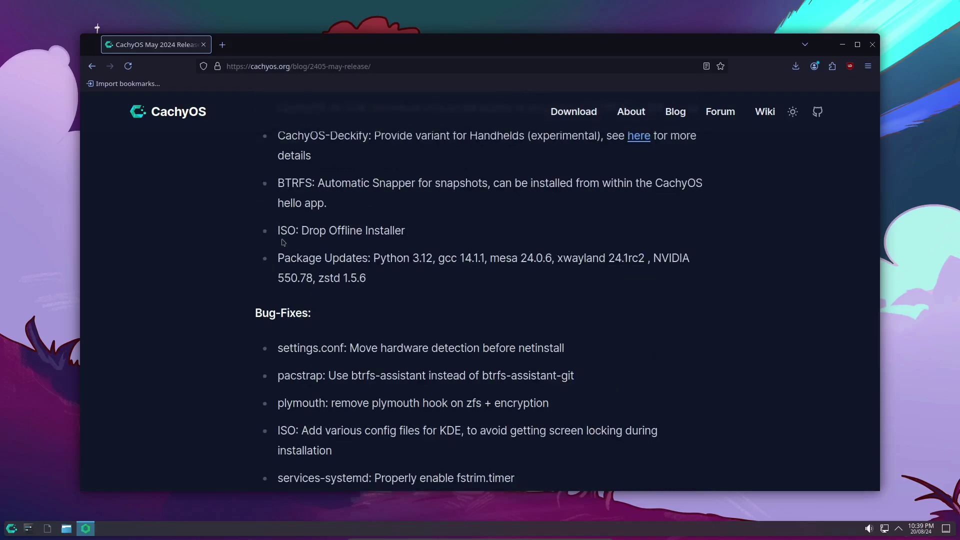
pyautogui.scroll(5, 283, 243)
pyautogui.scroll(10, 283, 243)
pyautogui.scroll(-12, 283, 240)
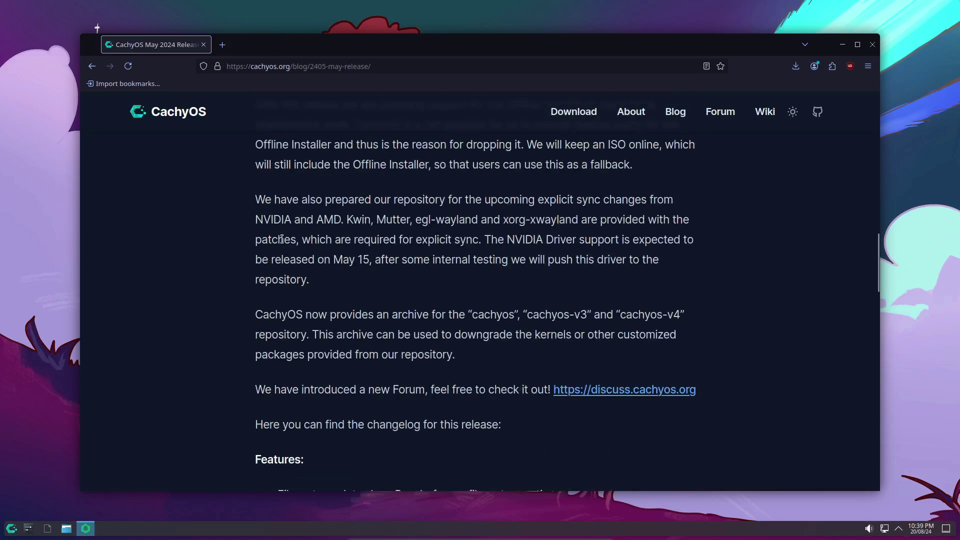
pyautogui.scroll(-10, 282, 239)
pyautogui.scroll(20, 282, 239)
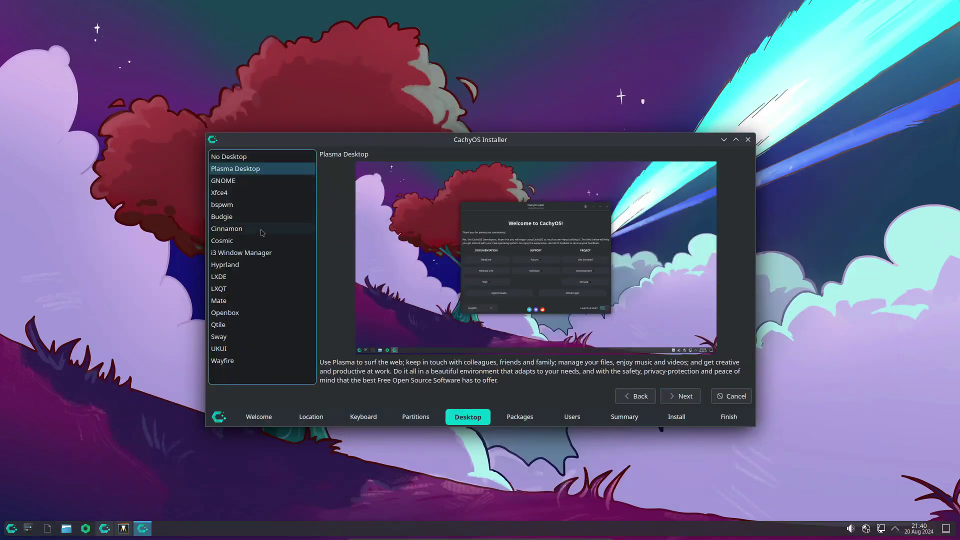
# Step: Preview Plasma, No Desktop, bspwm and Cinnamon, then choose Cosmic and continue to Additional packages
pyautogui.click(223, 241)
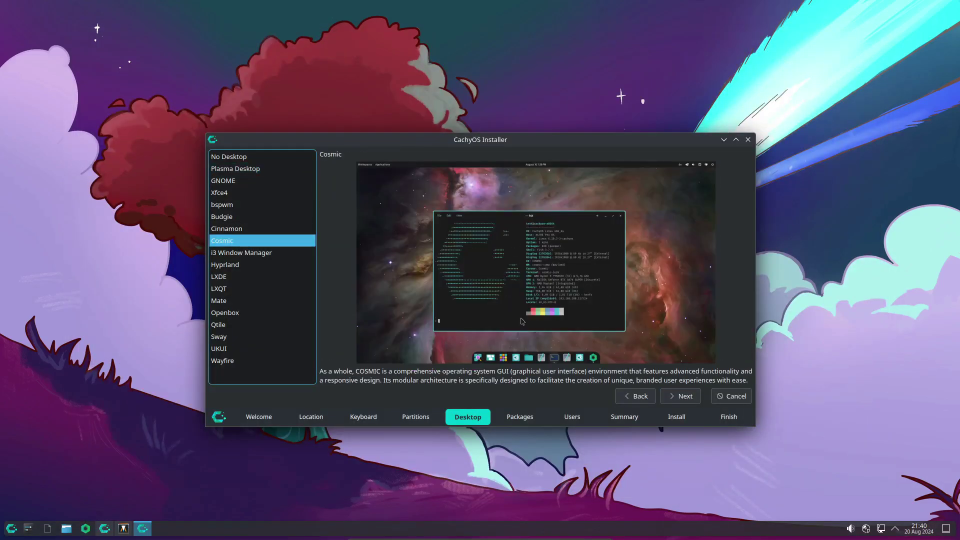
pyautogui.click(235, 168)
pyautogui.click(228, 157)
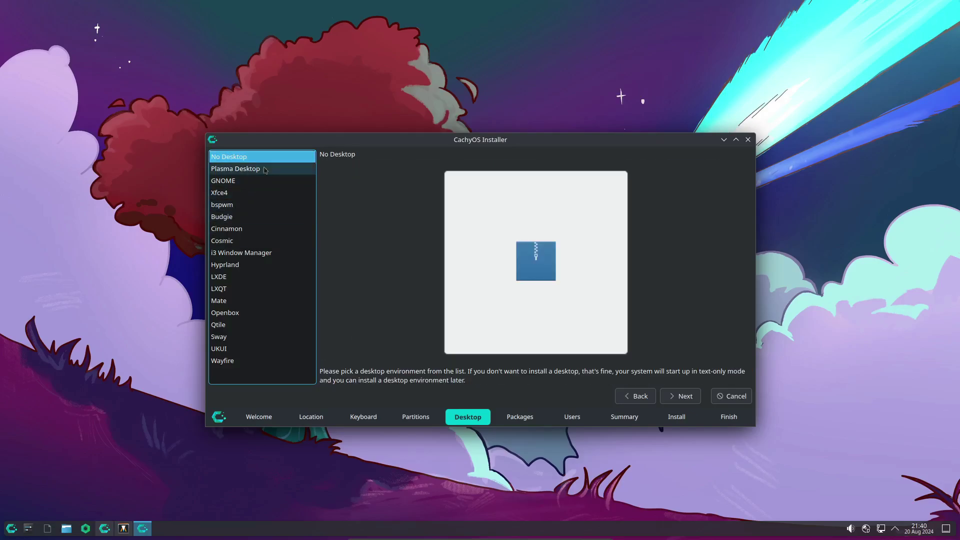
pyautogui.click(222, 205)
pyautogui.click(250, 228)
pyautogui.click(253, 240)
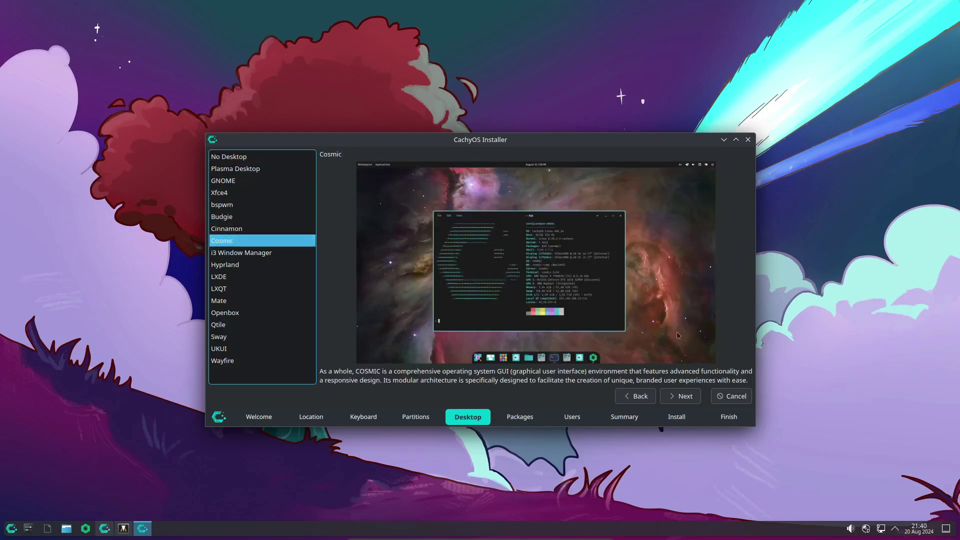
pyautogui.click(681, 396)
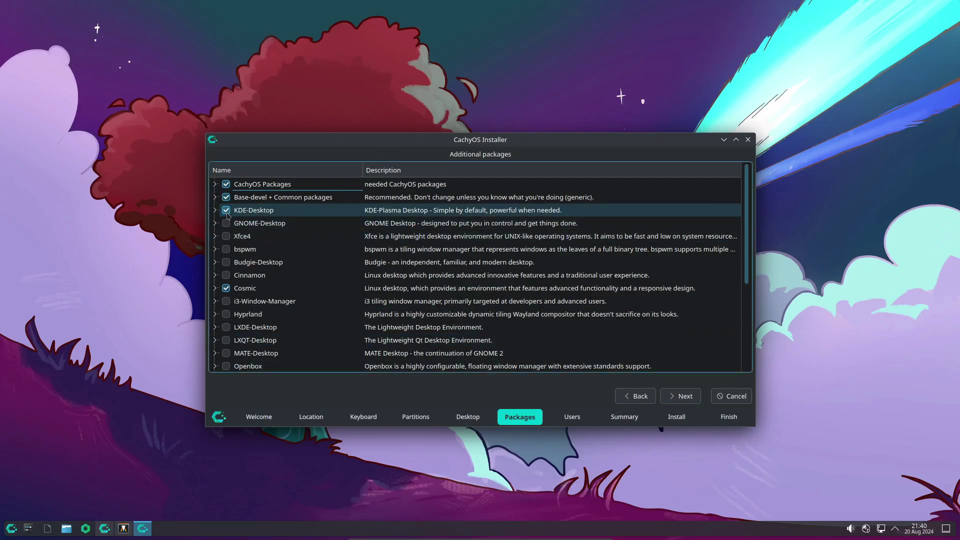
pyautogui.scroll(-3, 368, 336)
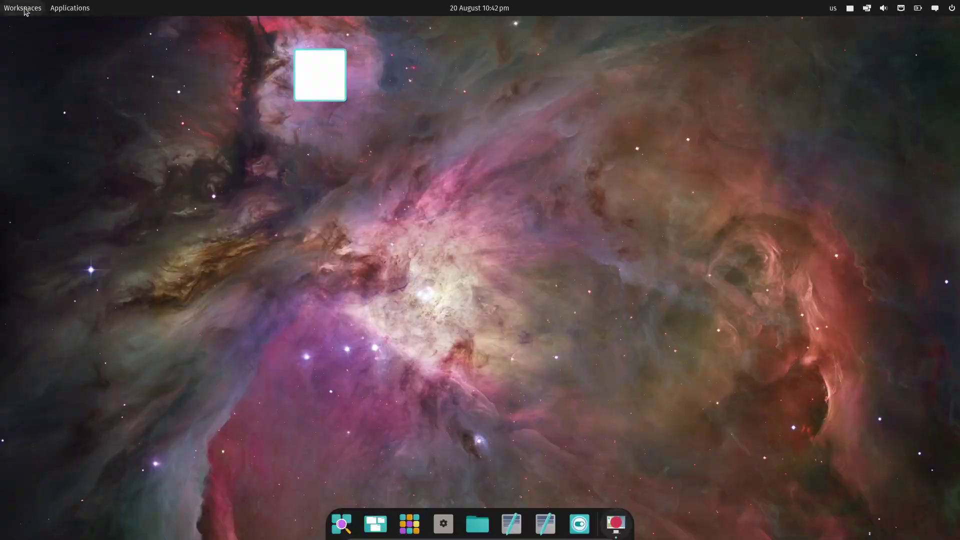
# Step: Launch Konsole from the App Library's System group, select its OS and info lines, then close it
pyautogui.click(70, 8)
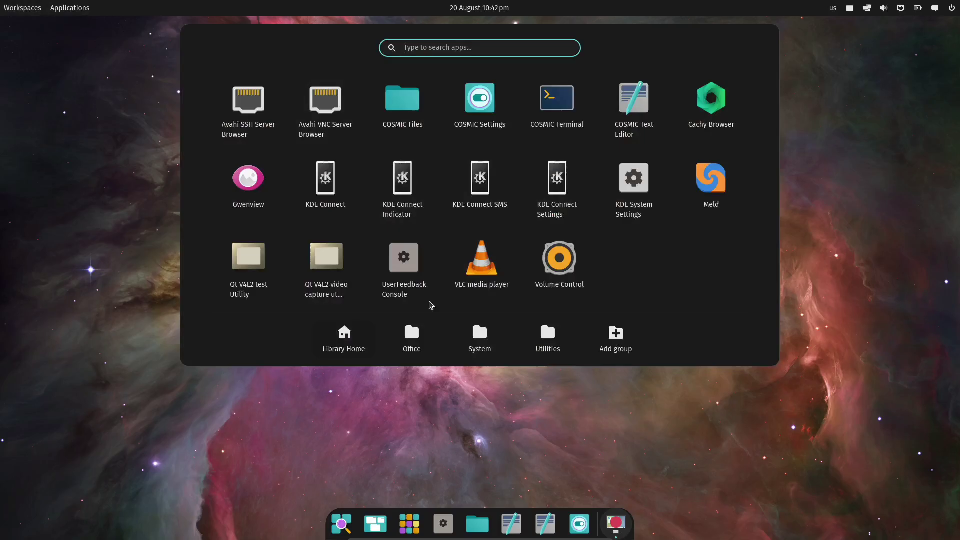
pyautogui.click(433, 339)
pyautogui.click(479, 342)
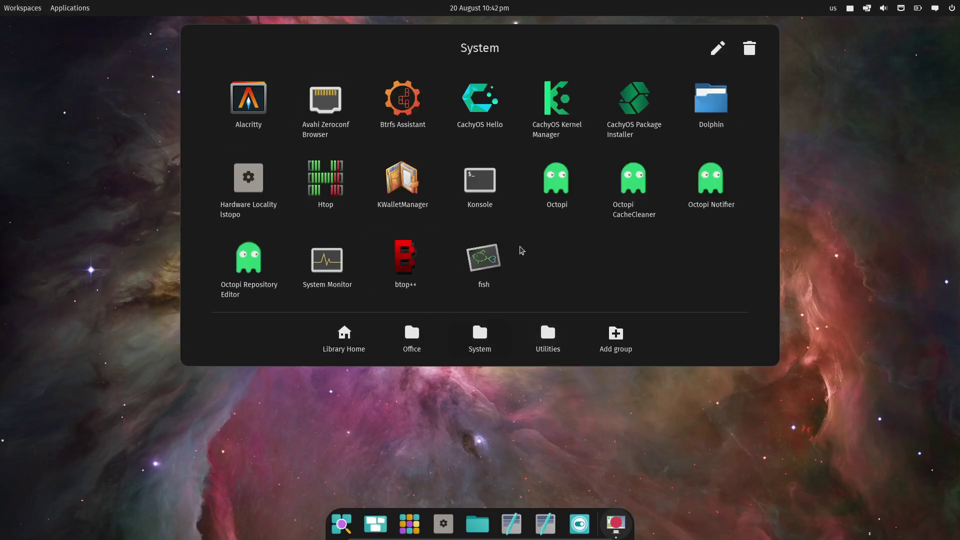
pyautogui.click(480, 180)
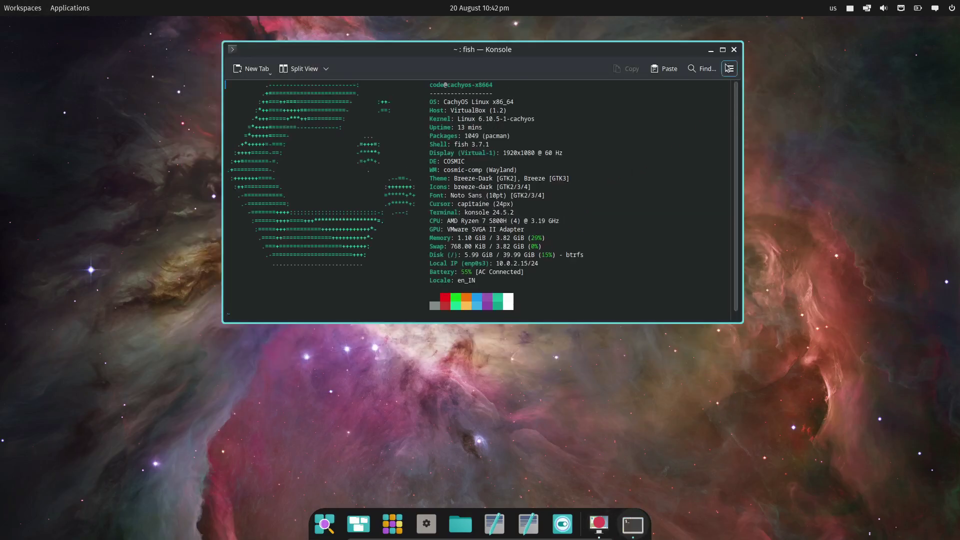
pyautogui.moveTo(725, 102); pyautogui.dragTo(413, 101)
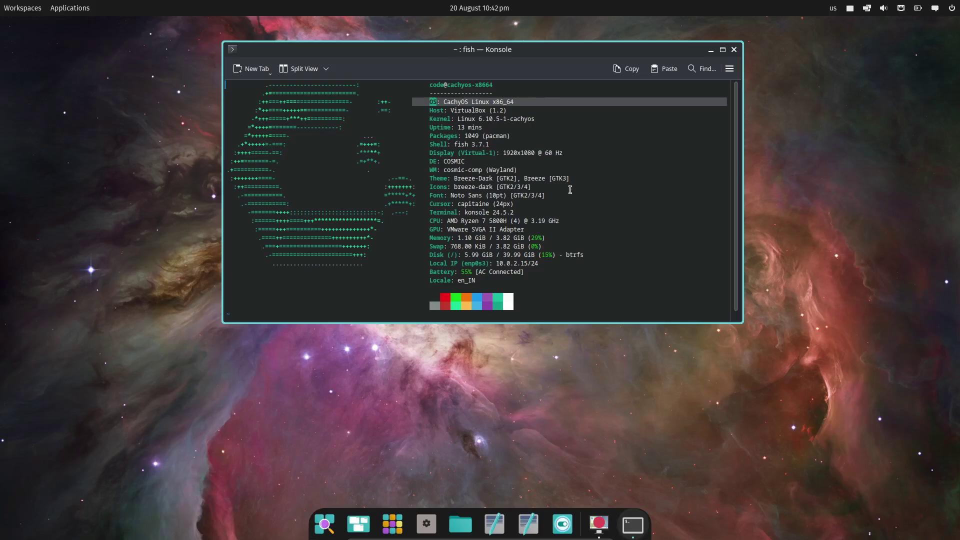
pyautogui.moveTo(570, 204); pyautogui.dragTo(230, 220)
pyautogui.click(733, 49)
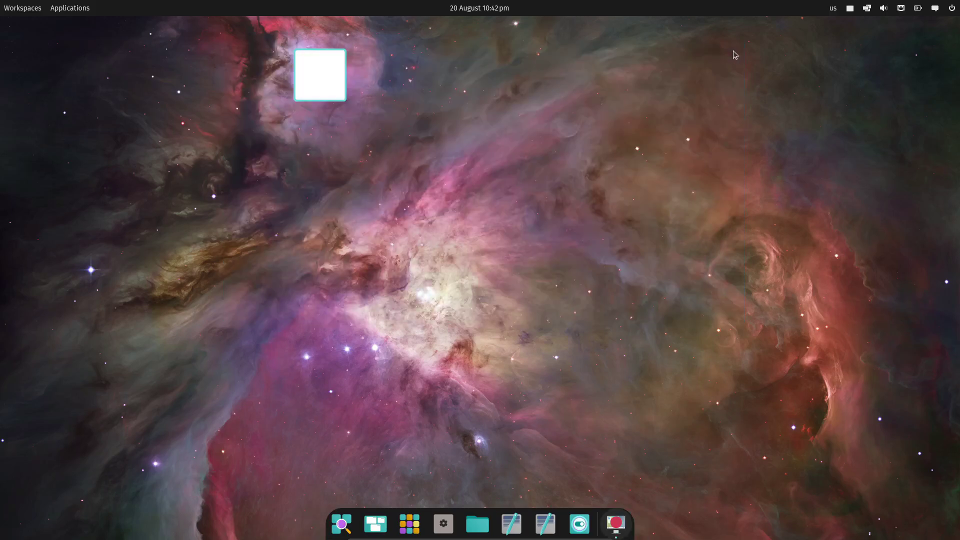
# Step: Browse the Office, System and Utilities groups, then launch COSMIC Terminal from the full list
pyautogui.click(420, 518)
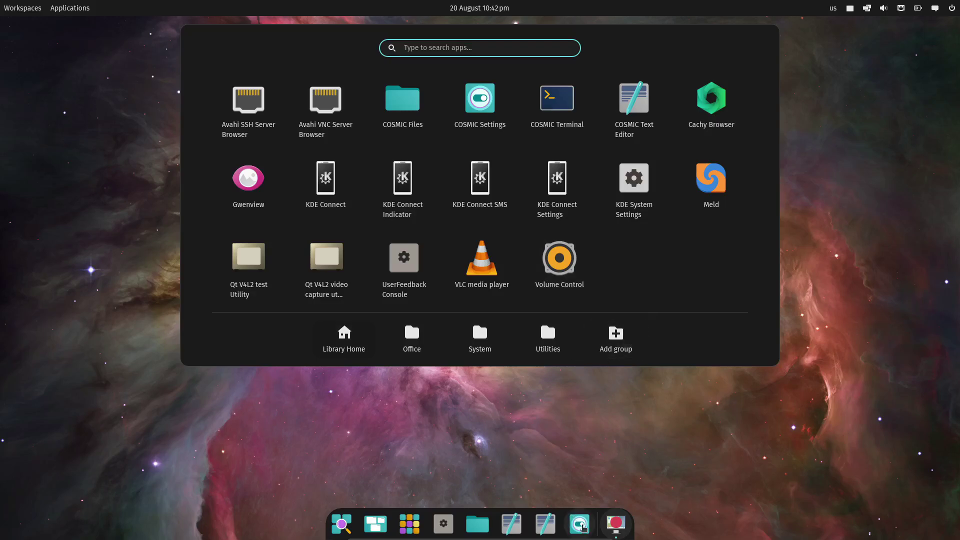
pyautogui.click(420, 338)
pyautogui.click(480, 340)
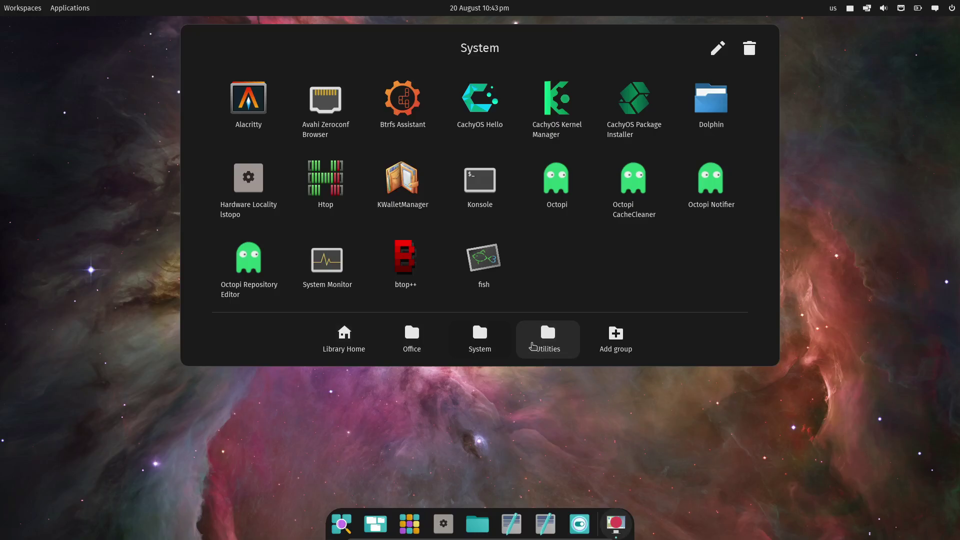
pyautogui.click(533, 344)
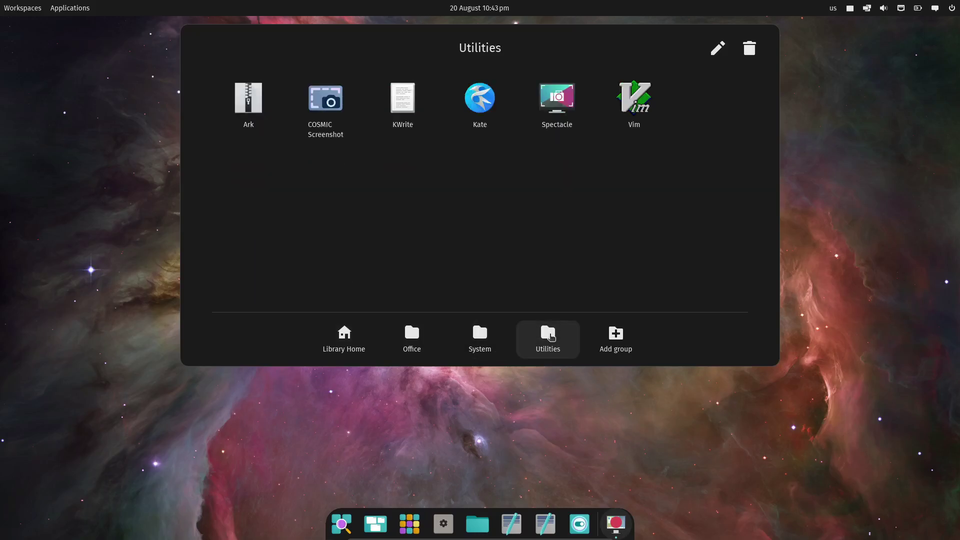
pyautogui.click(483, 347)
pyautogui.click(412, 345)
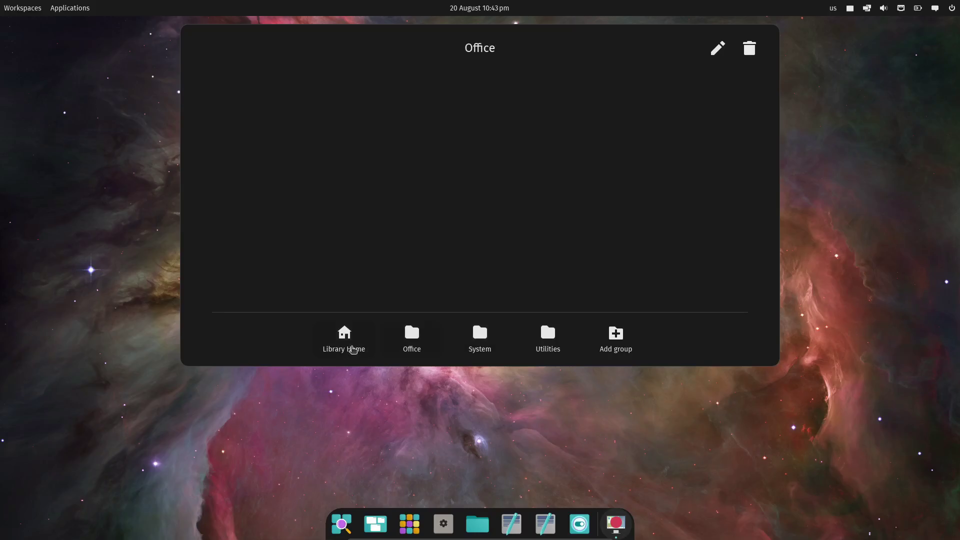
pyautogui.click(348, 345)
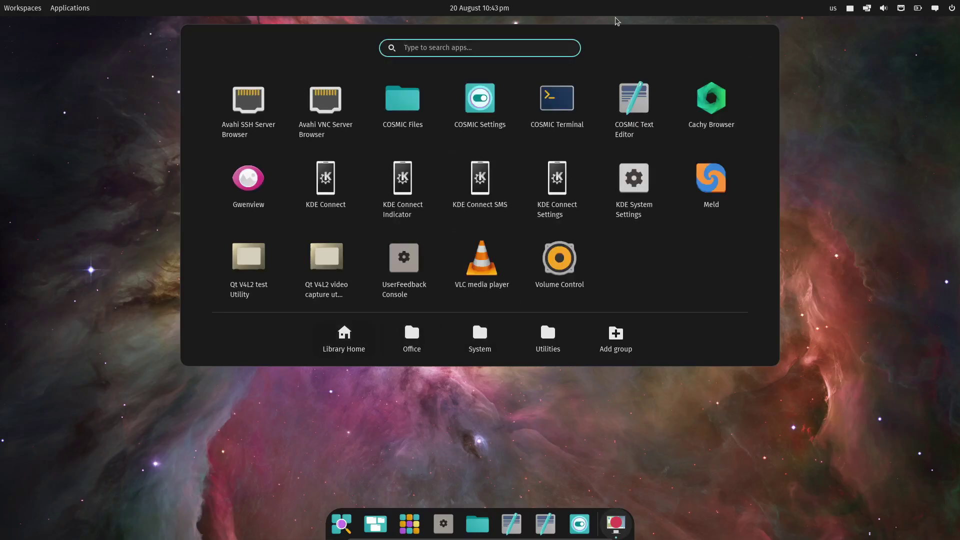
pyautogui.click(562, 111)
# Step: Select the Display-to-Theme and DE-to-Terminal fastfetch lines, then close the fish terminal
pyautogui.moveTo(593, 184); pyautogui.dragTo(470, 155)
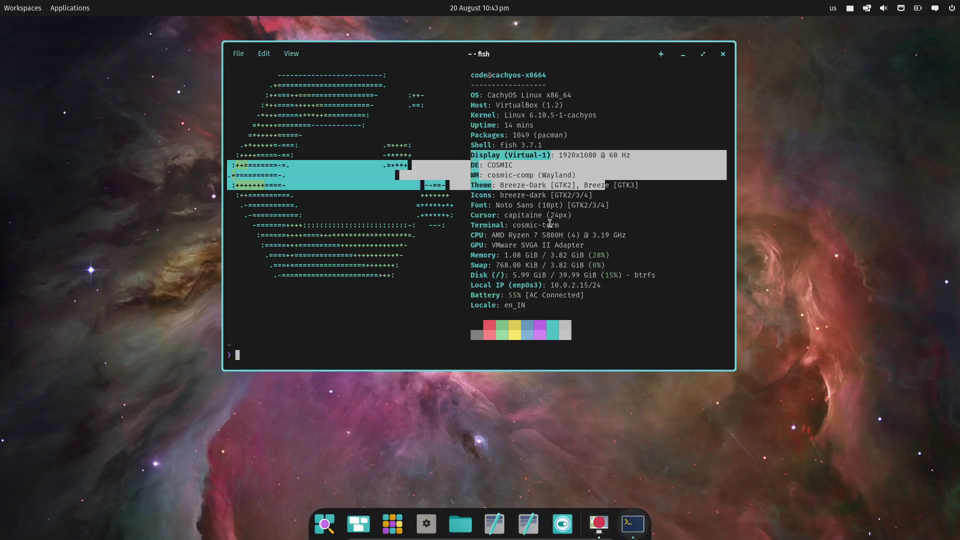
pyautogui.moveTo(562, 225); pyautogui.dragTo(479, 169)
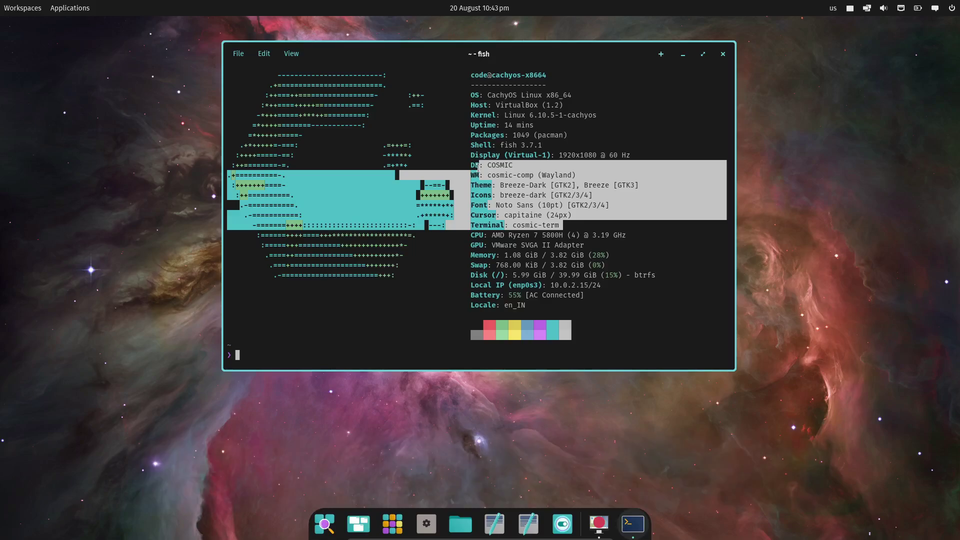
pyautogui.click(585, 95)
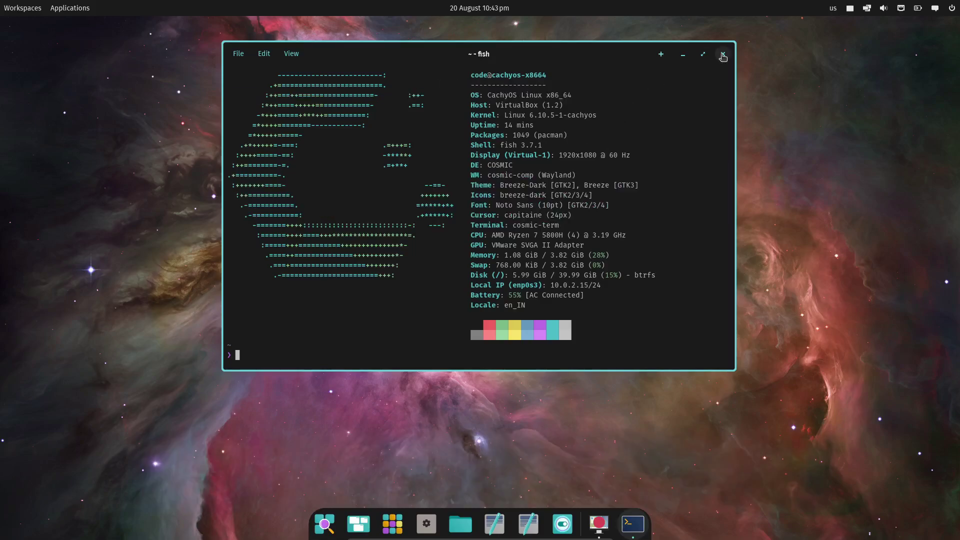
pyautogui.click(723, 54)
# Step: Check the calendar, toggle auto-tiling on and back off, and view the wired network status
pyautogui.click(506, 12)
pyautogui.click(506, 12)
pyautogui.click(866, 8)
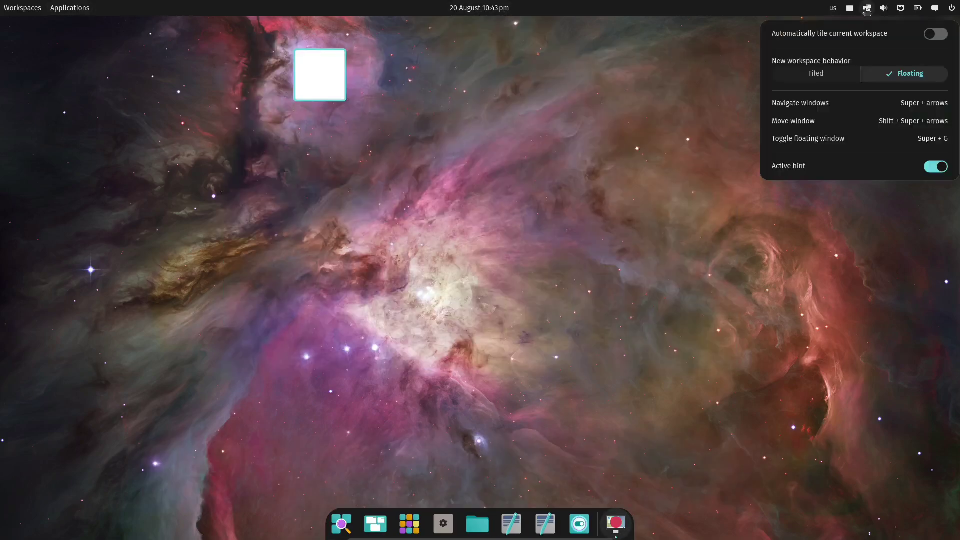
pyautogui.click(922, 34)
pyautogui.click(929, 35)
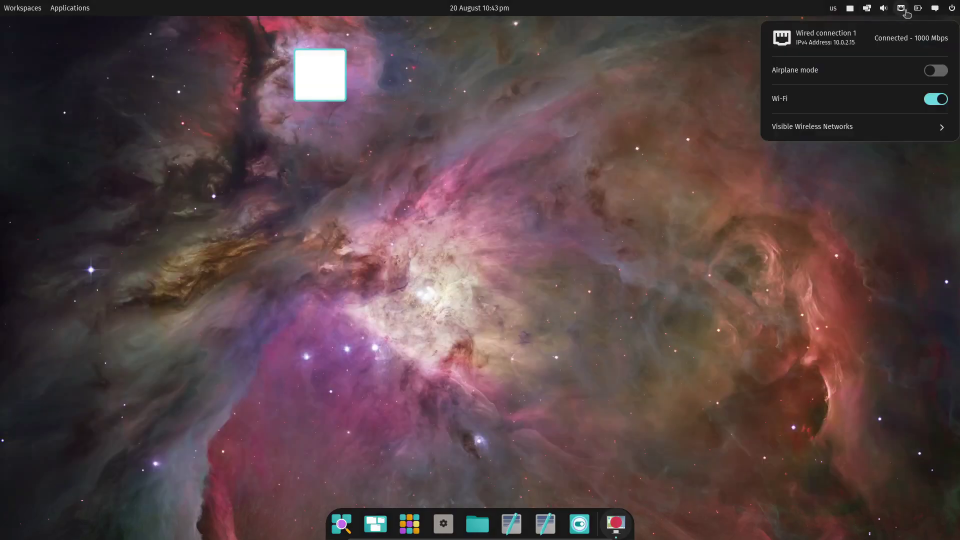
pyautogui.moveTo(931, 11)
pyautogui.click(478, 523)
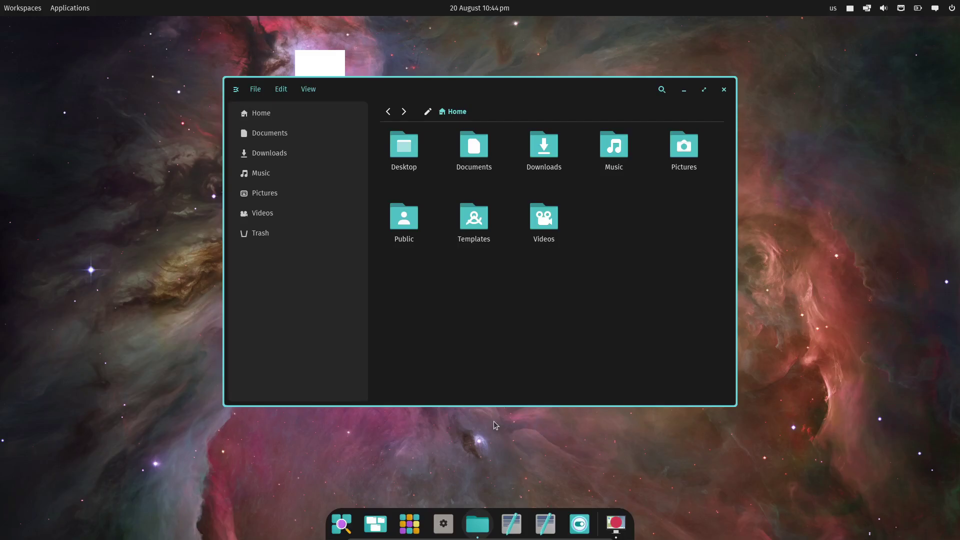
pyautogui.moveTo(620, 91); pyautogui.dragTo(956, 59)
pyautogui.moveTo(802, 30); pyautogui.dragTo(532, 2)
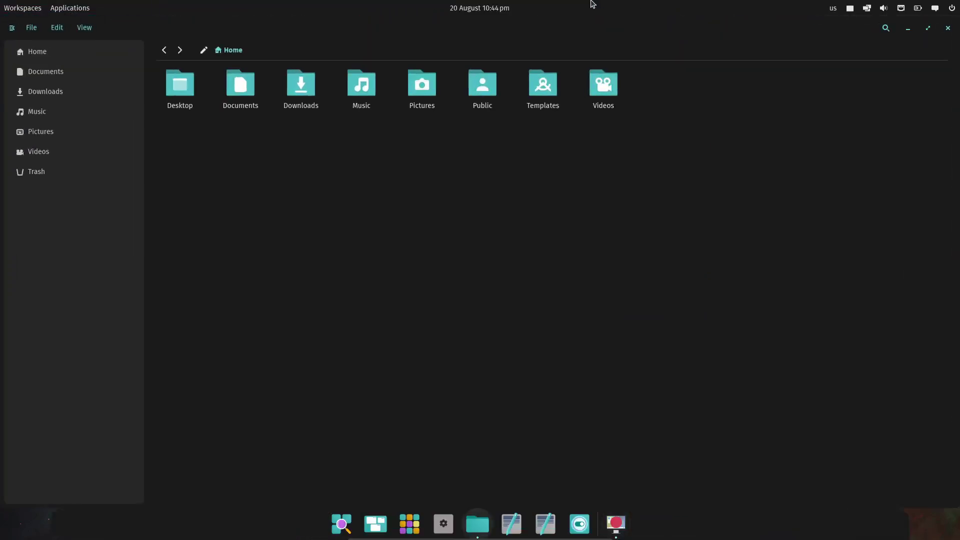
pyautogui.moveTo(418, 26); pyautogui.dragTo(462, 97)
pyautogui.click(592, 85)
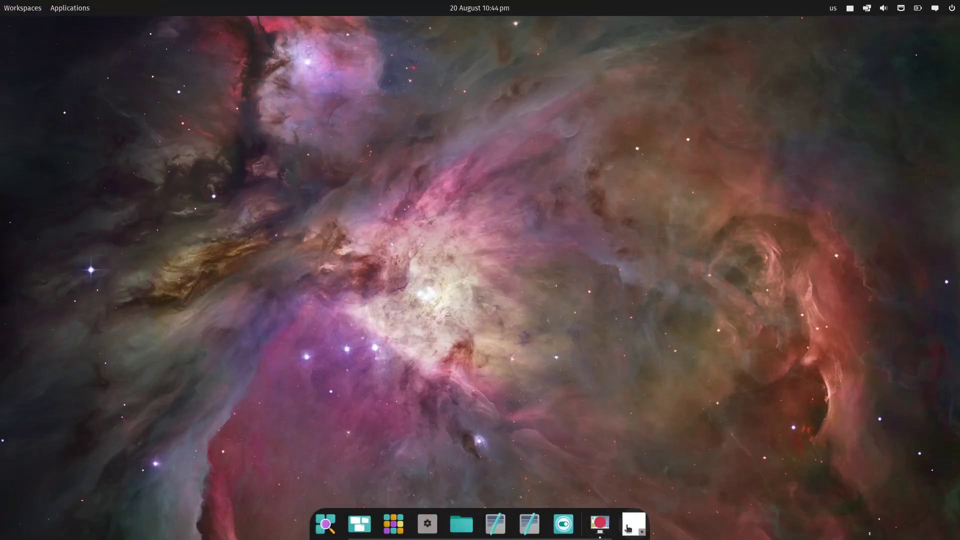
pyautogui.click(428, 524)
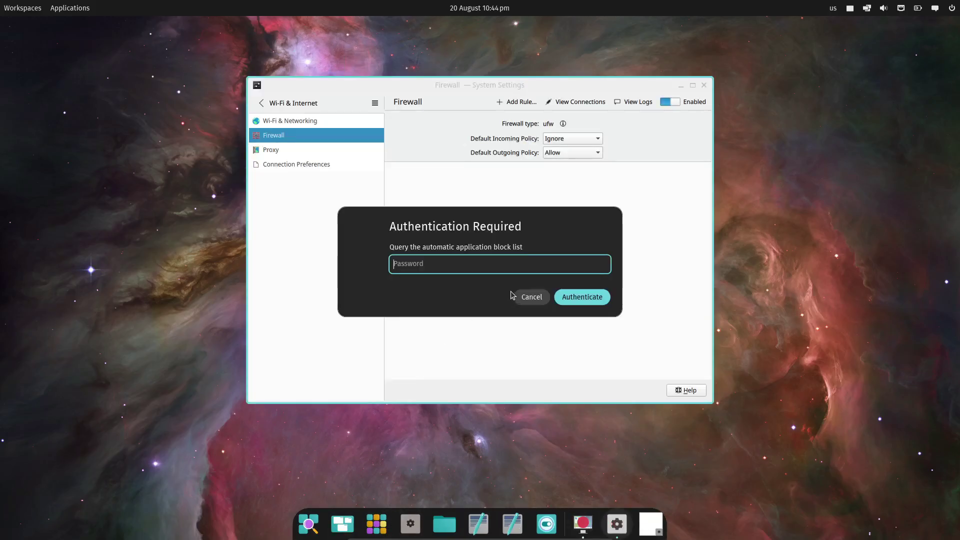
pyautogui.write('1234')
pyautogui.press('Return')
pyautogui.click(261, 102)
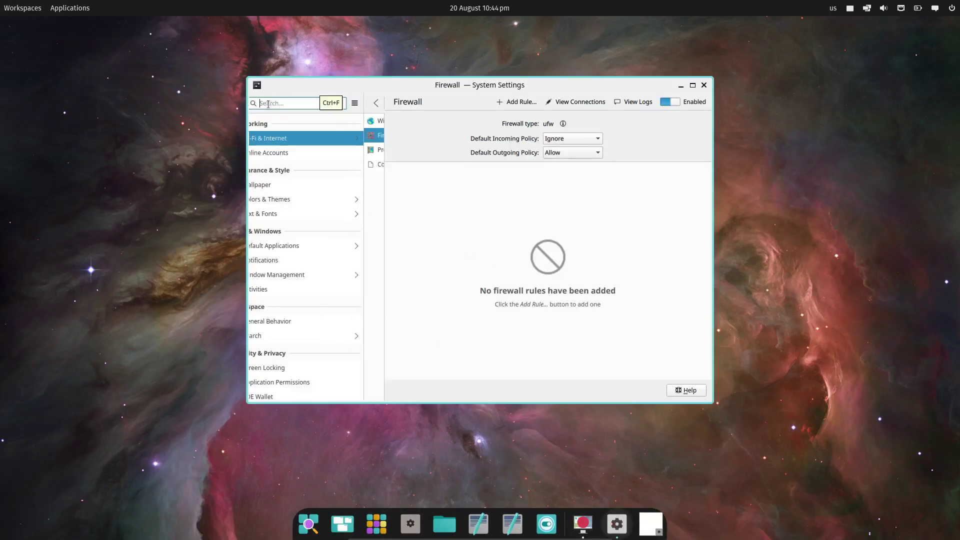
pyautogui.scroll(-3, 284, 255)
pyautogui.scroll(-3, 284, 255)
pyautogui.click(288, 354)
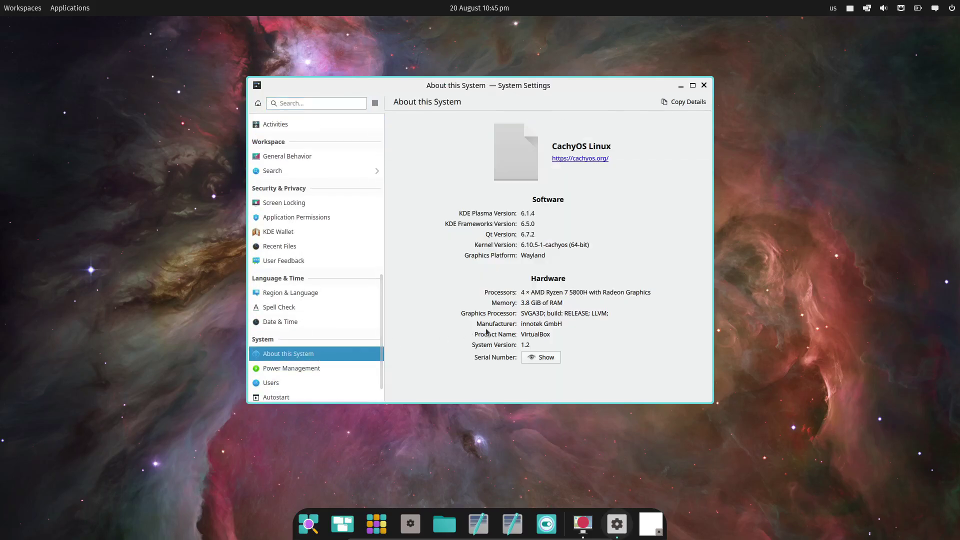
pyautogui.click(703, 85)
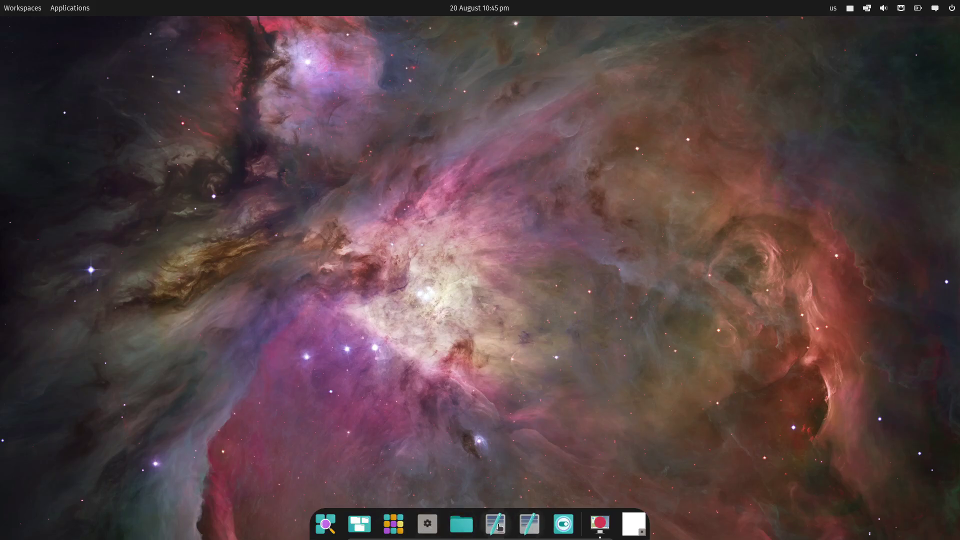
pyautogui.press('super')
pyautogui.click(698, 113)
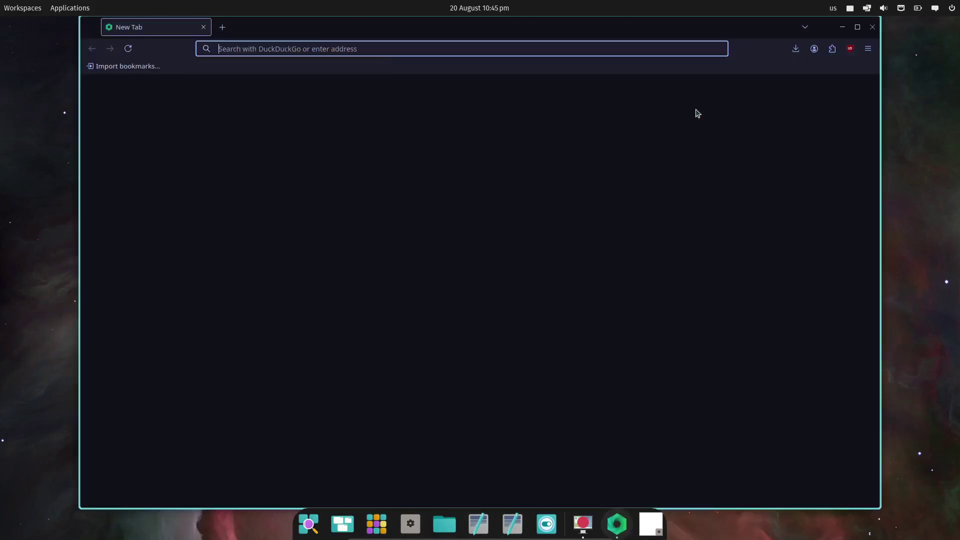
pyautogui.write('cachy os')
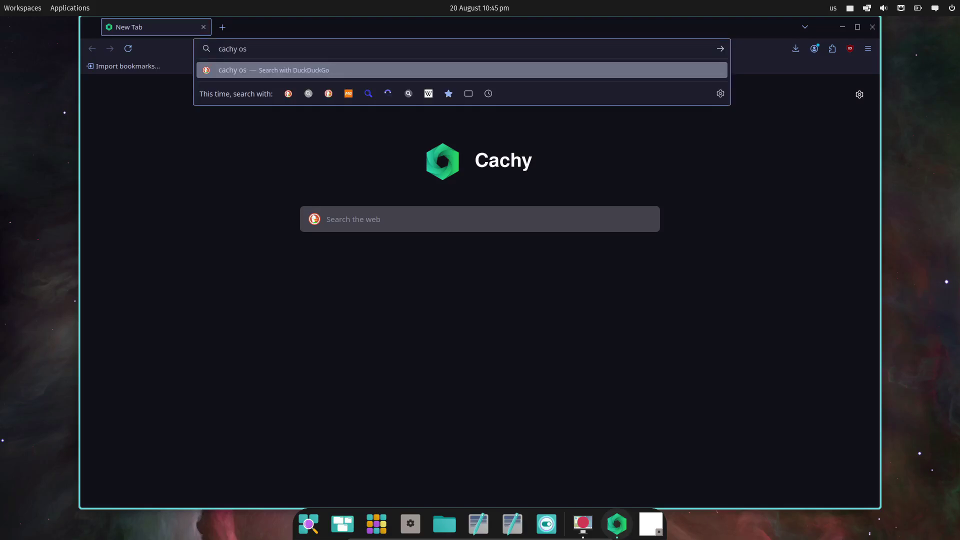
pyautogui.press('Return')
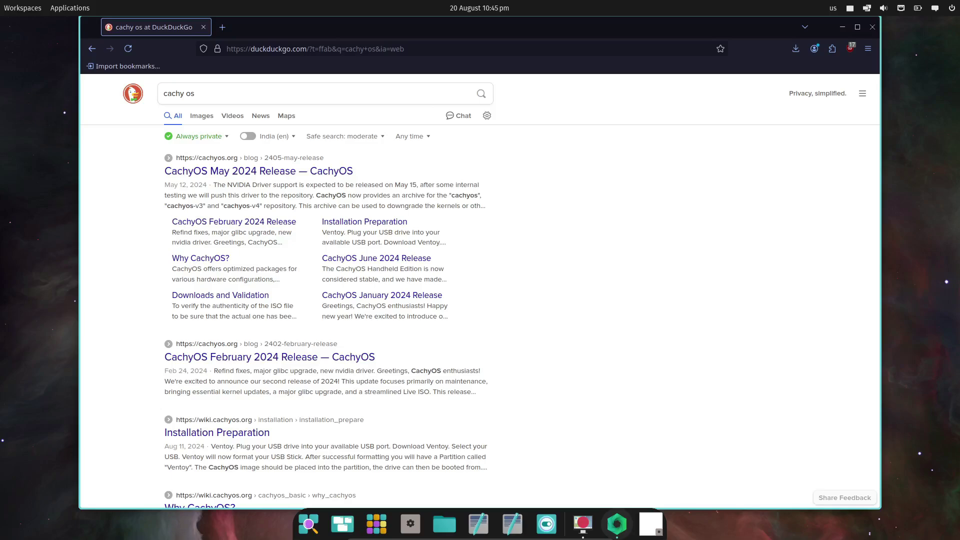
pyautogui.click(287, 171)
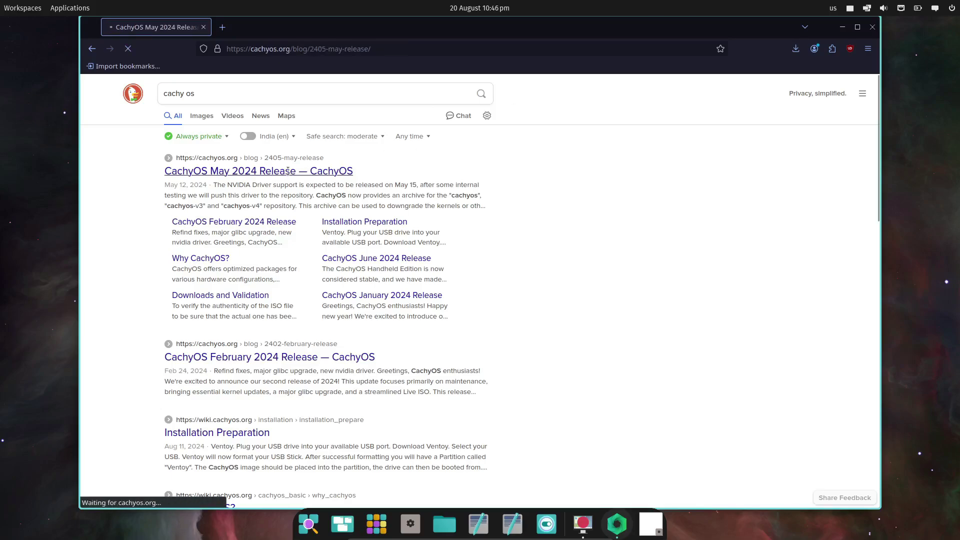
pyautogui.click(578, 95)
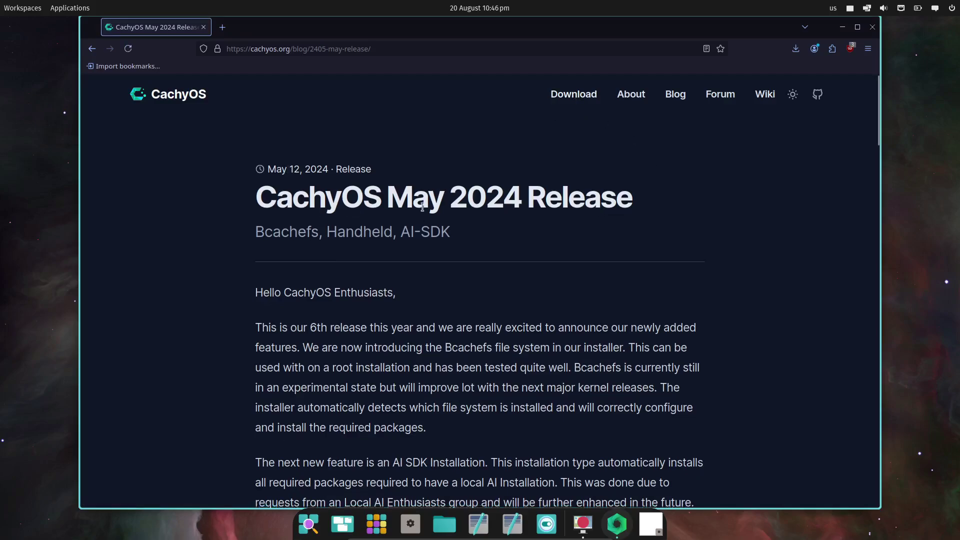
pyautogui.scroll(-10, 225, 215)
pyautogui.click(225, 220)
pyautogui.scroll(4, 425, 293)
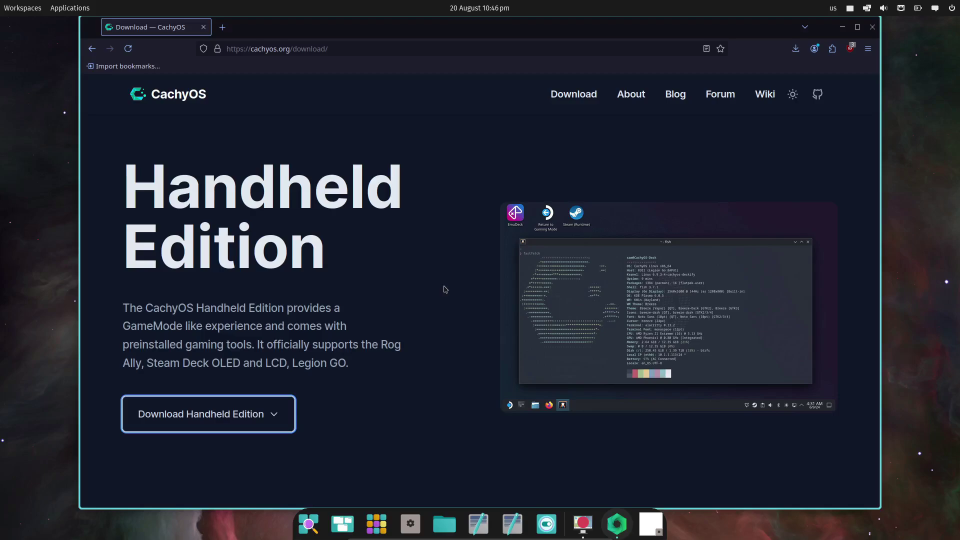
pyautogui.scroll(-4, 445, 289)
pyautogui.scroll(12, 472, 296)
pyautogui.scroll(-8, 550, 320)
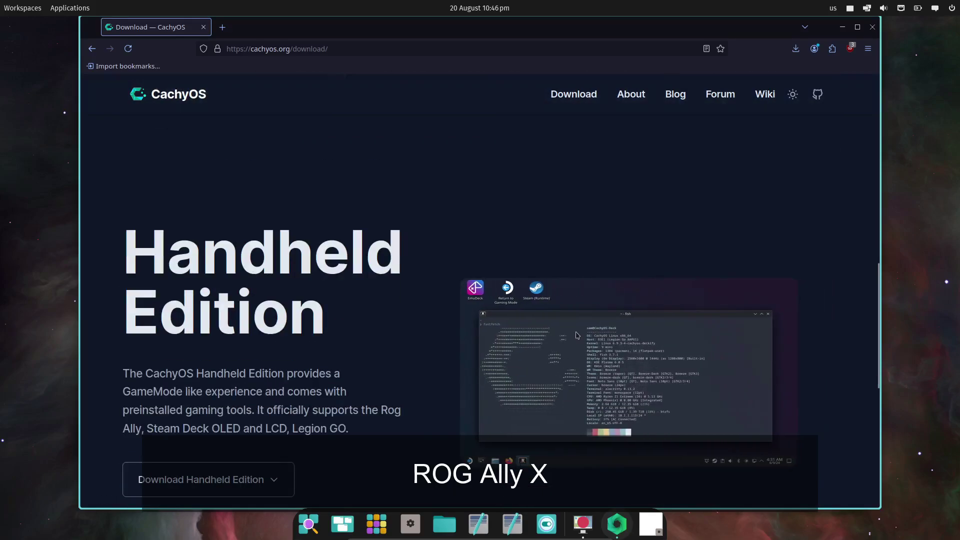
pyautogui.scroll(-4, 382, 307)
pyautogui.click(210, 285)
pyautogui.click(222, 326)
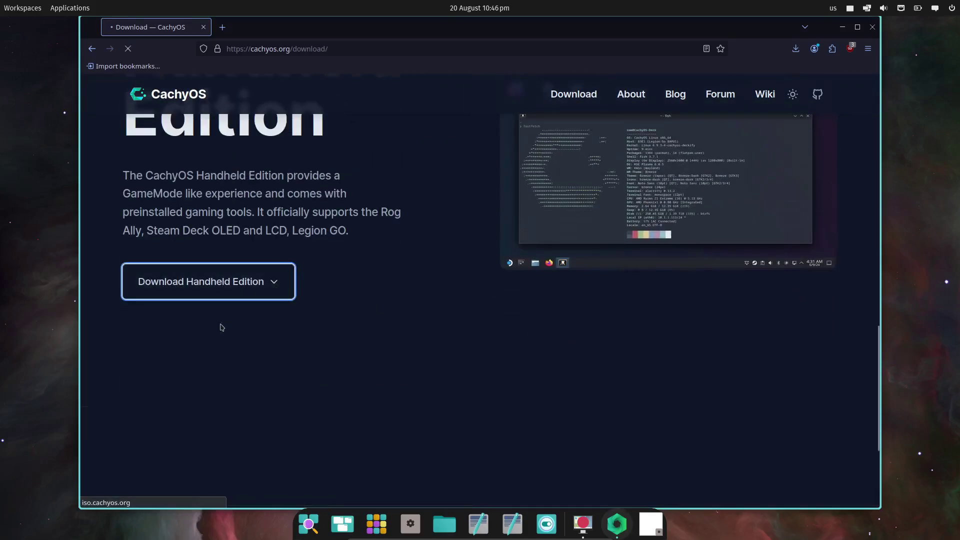
pyautogui.click(739, 93)
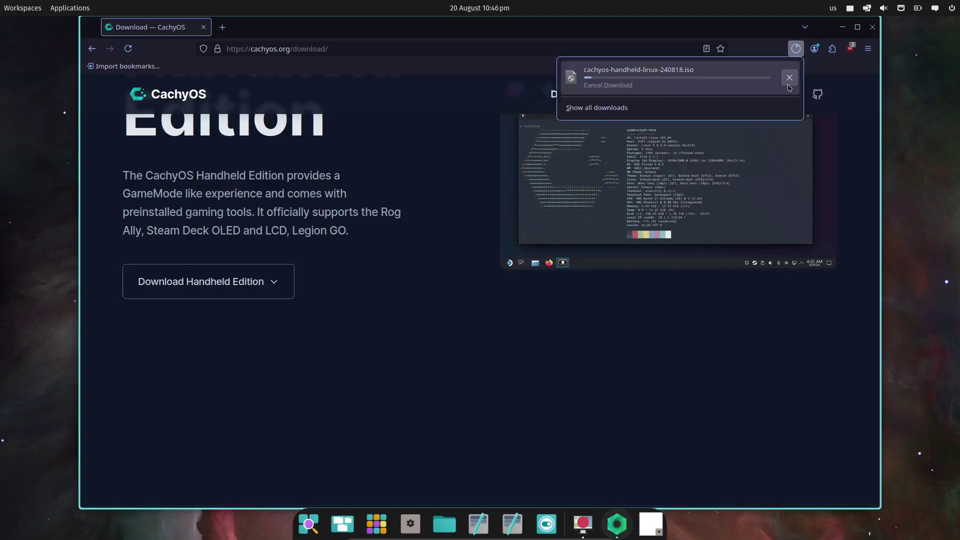
pyautogui.click(789, 80)
# Step: Close the browser and log out of COSMIC from the power menu, confirming quit
pyautogui.scroll(5, 800, 150)
pyautogui.click(872, 27)
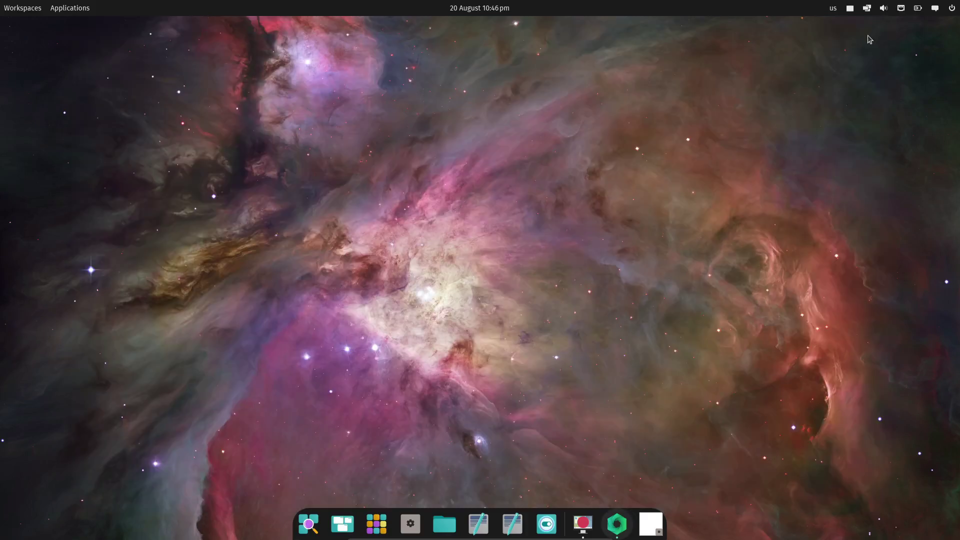
pyautogui.click(952, 8)
pyautogui.click(824, 80)
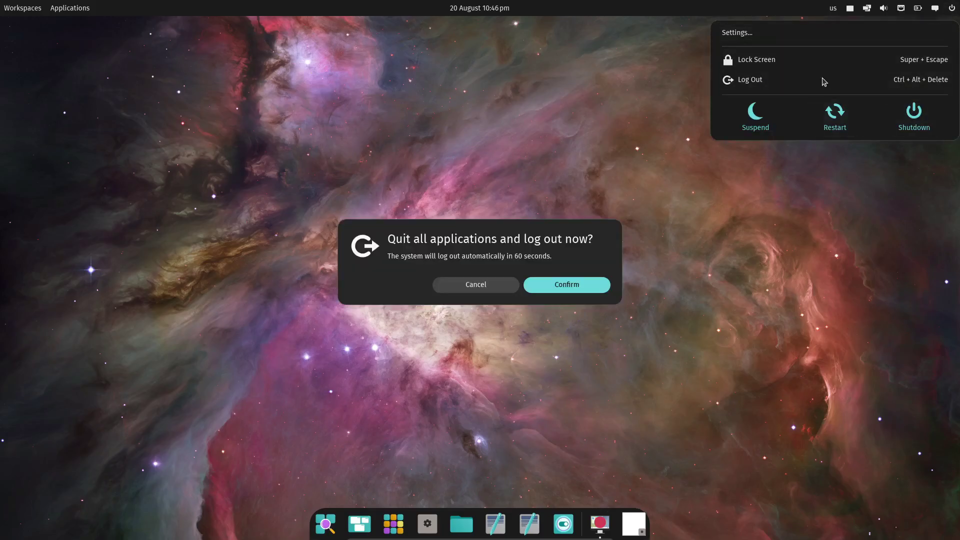
pyautogui.click(572, 285)
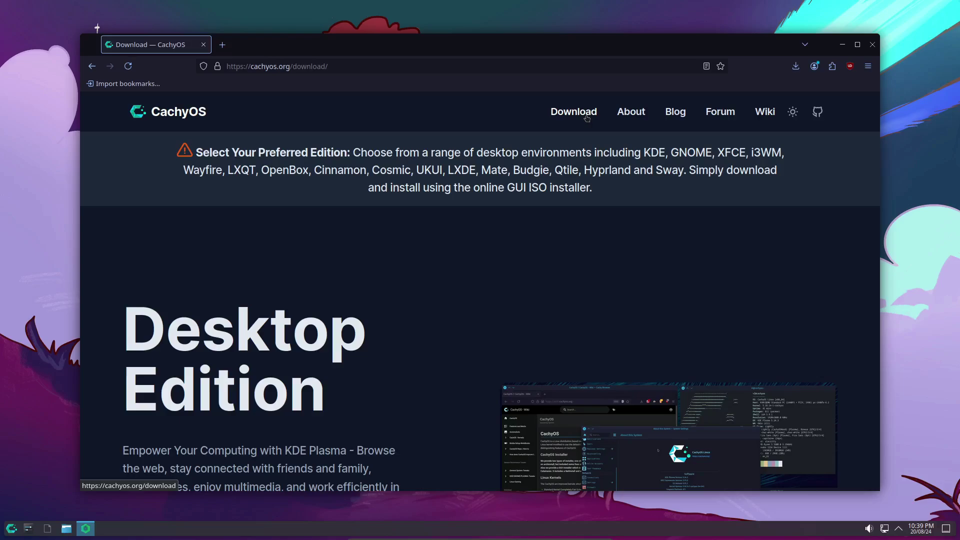
# Step: Expand the Desktop Edition download options, scroll back to the top, and close Cachy Browser
pyautogui.scroll(-5, 587, 118)
pyautogui.click(175, 350)
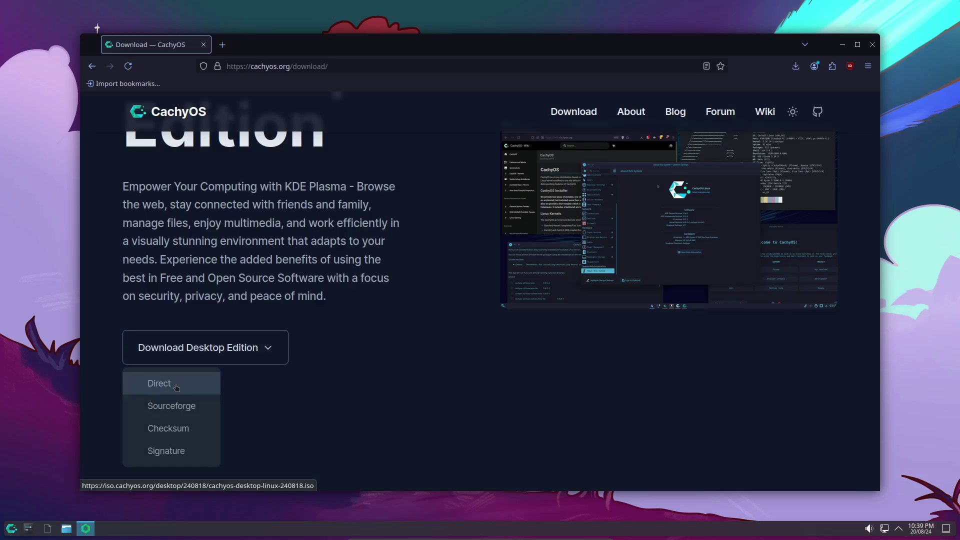
pyautogui.scroll(-10, 354, 317)
pyautogui.scroll(7, 353, 317)
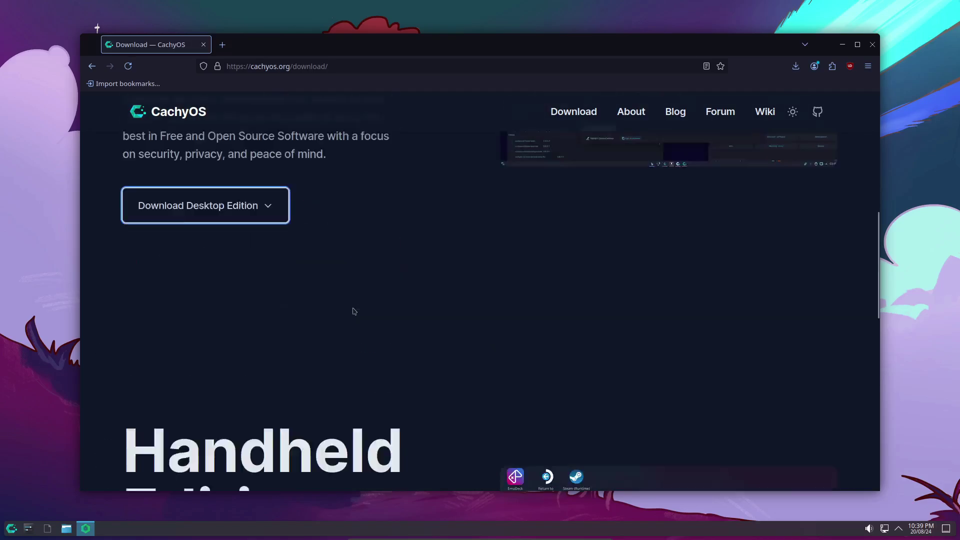
pyautogui.scroll(3, 353, 311)
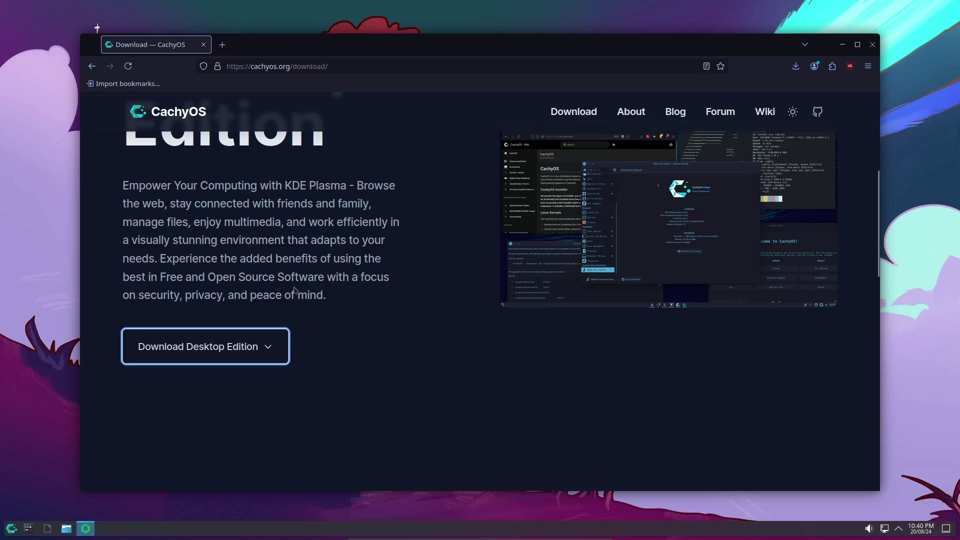
pyautogui.scroll(-1, 291, 289)
pyautogui.scroll(5, 291, 288)
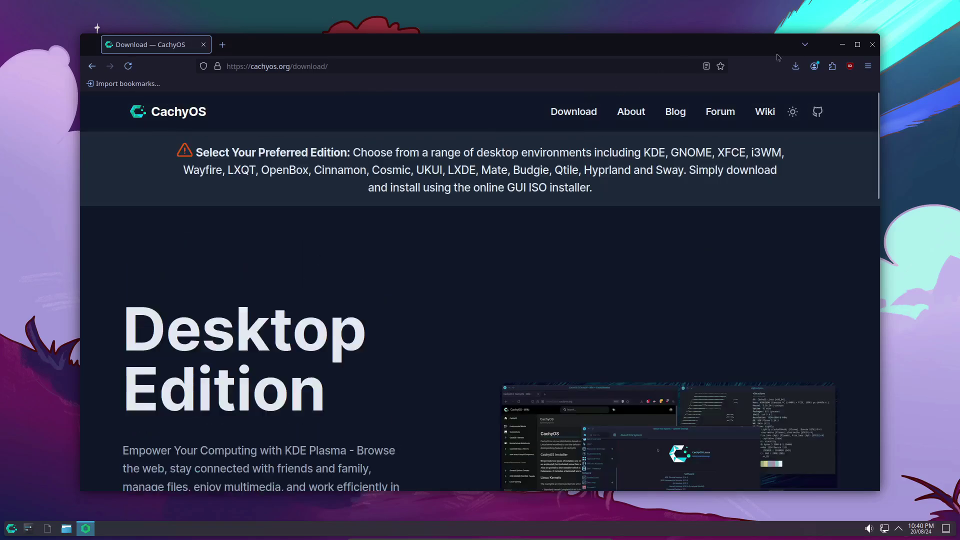
pyautogui.click(873, 44)
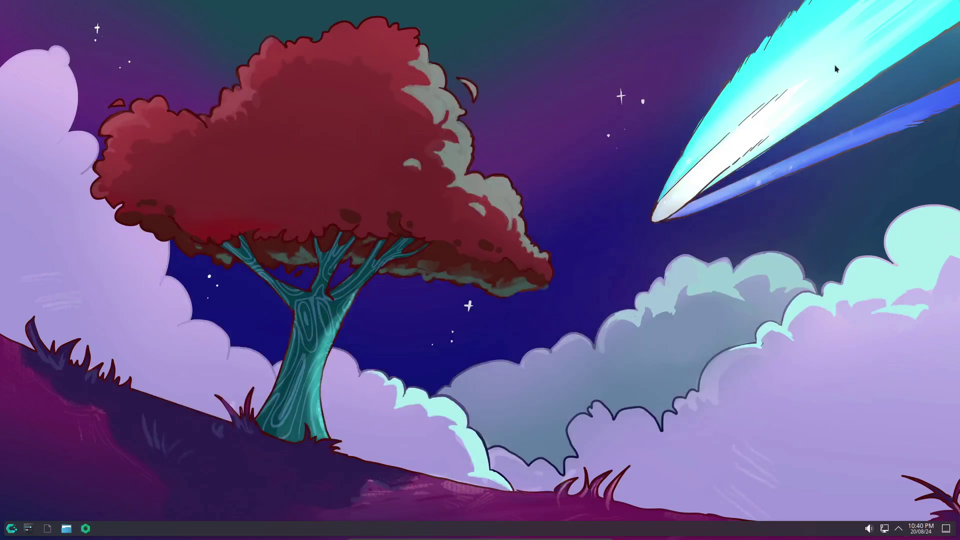